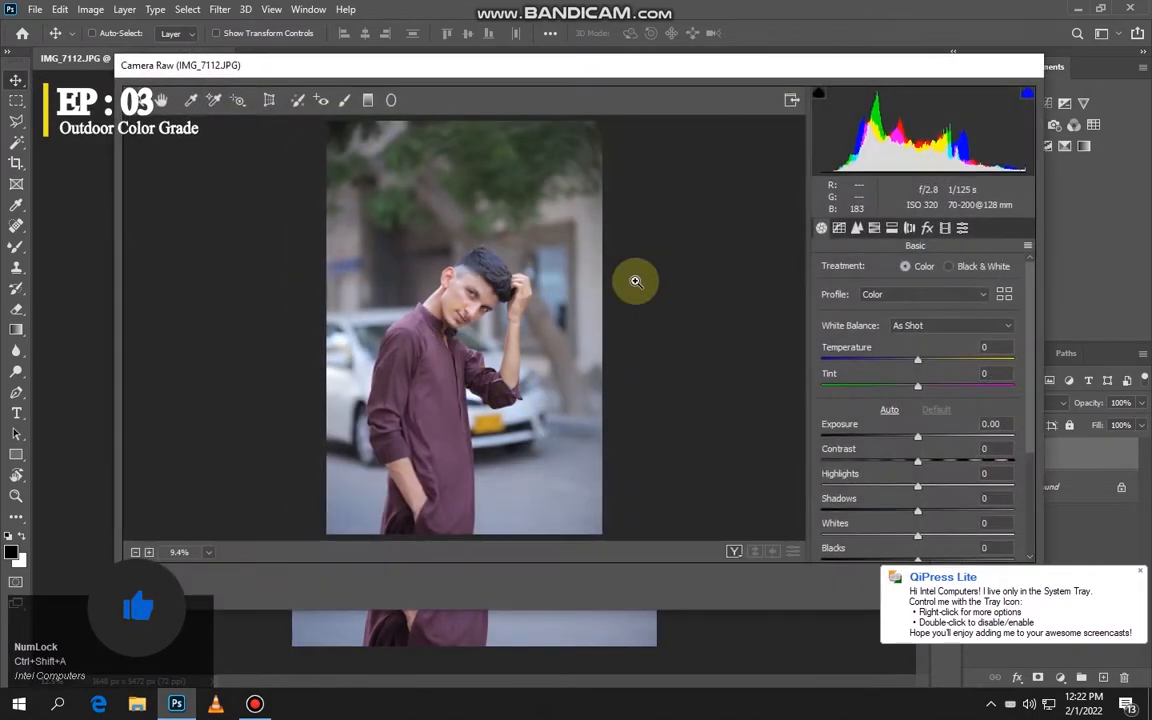
Set the photo's Highlights to -100, Shadows to -7 and Blacks to -5 in the Camera Raw basic adjustments
left_click_drag(903, 485, 702, 517)
left_click(1031, 400)
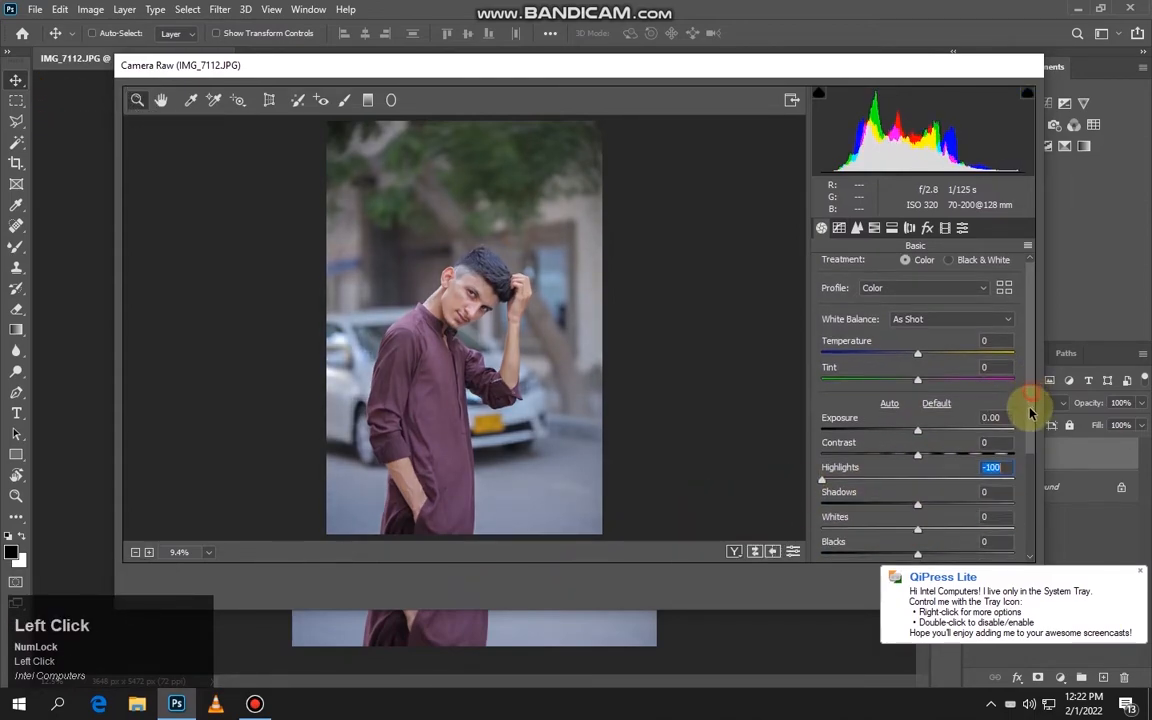
left_click_drag(1031, 404, 1028, 424)
left_click_drag(907, 466, 907, 466)
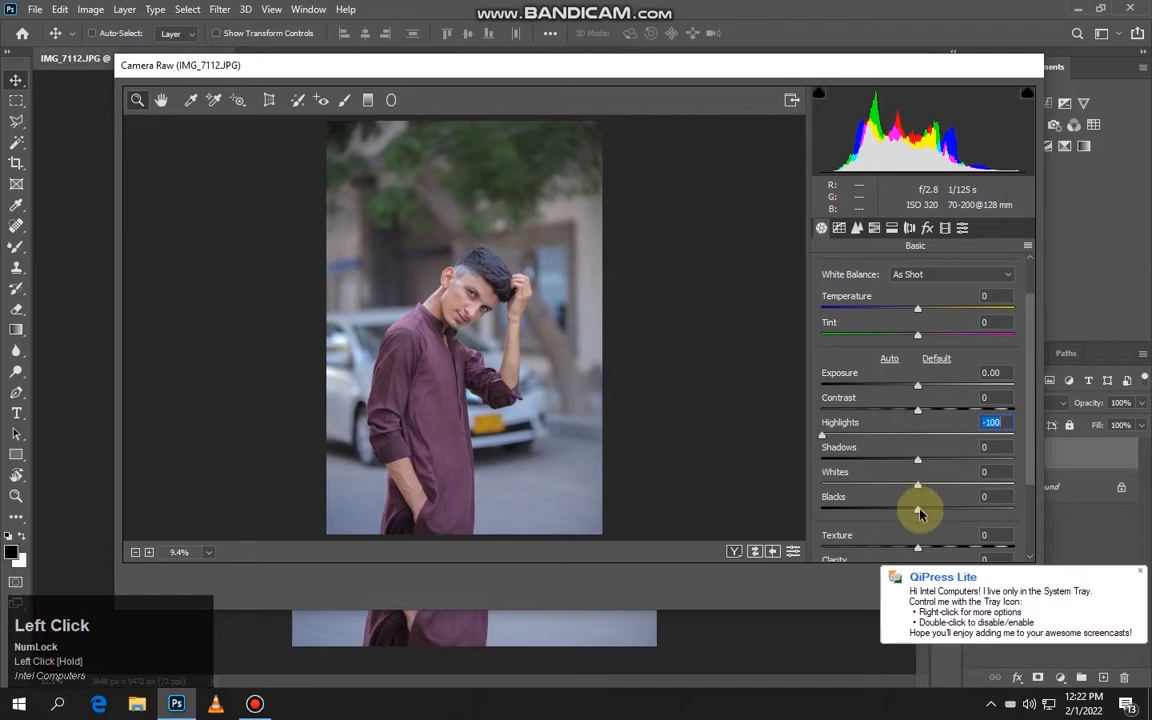
key("Down")
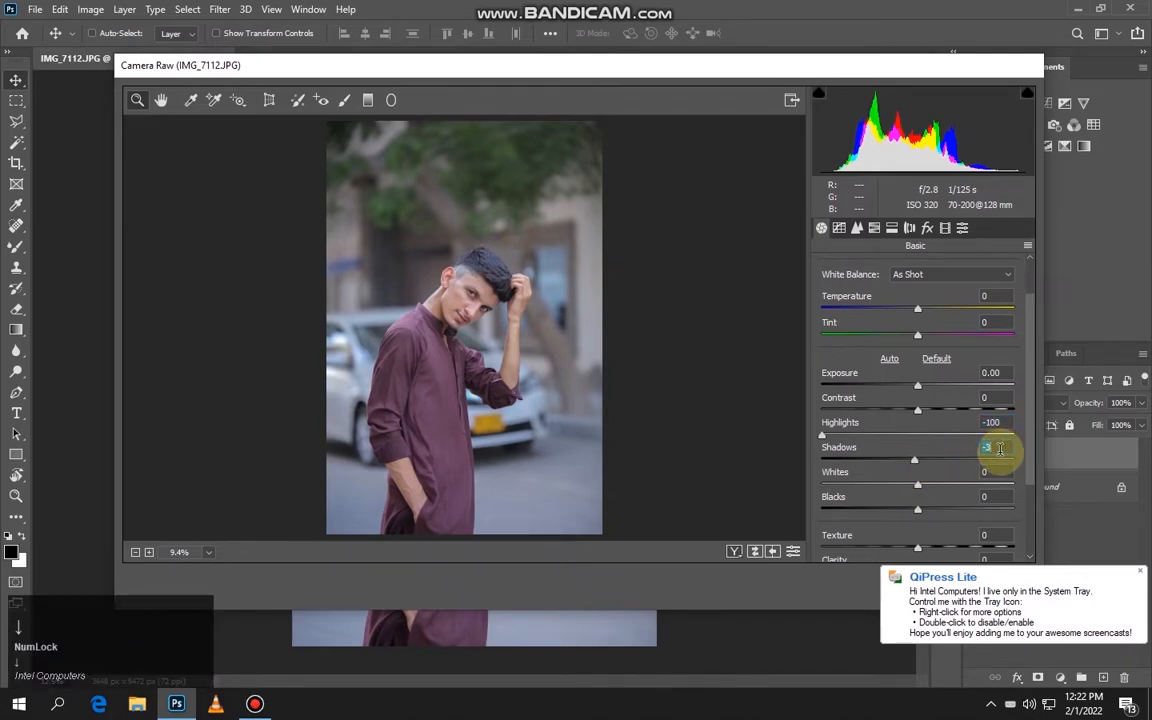
key("Down")
key("Down")
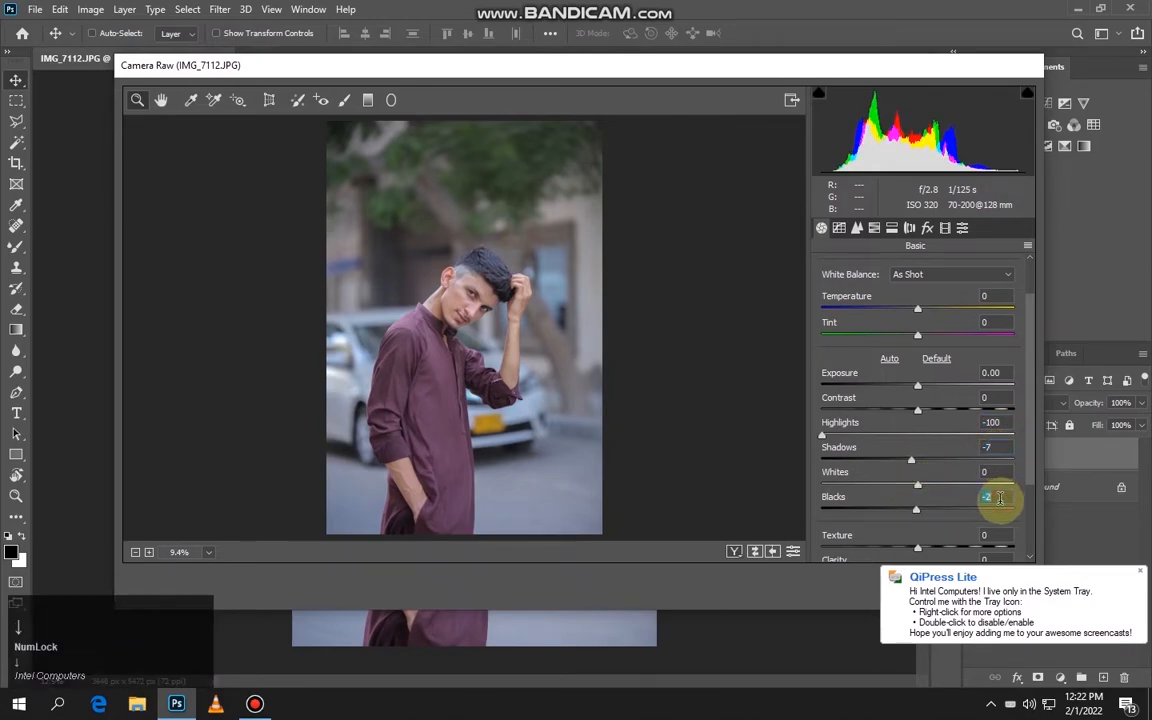
left_click(988, 496)
left_click_drag(1031, 444, 1017, 492)
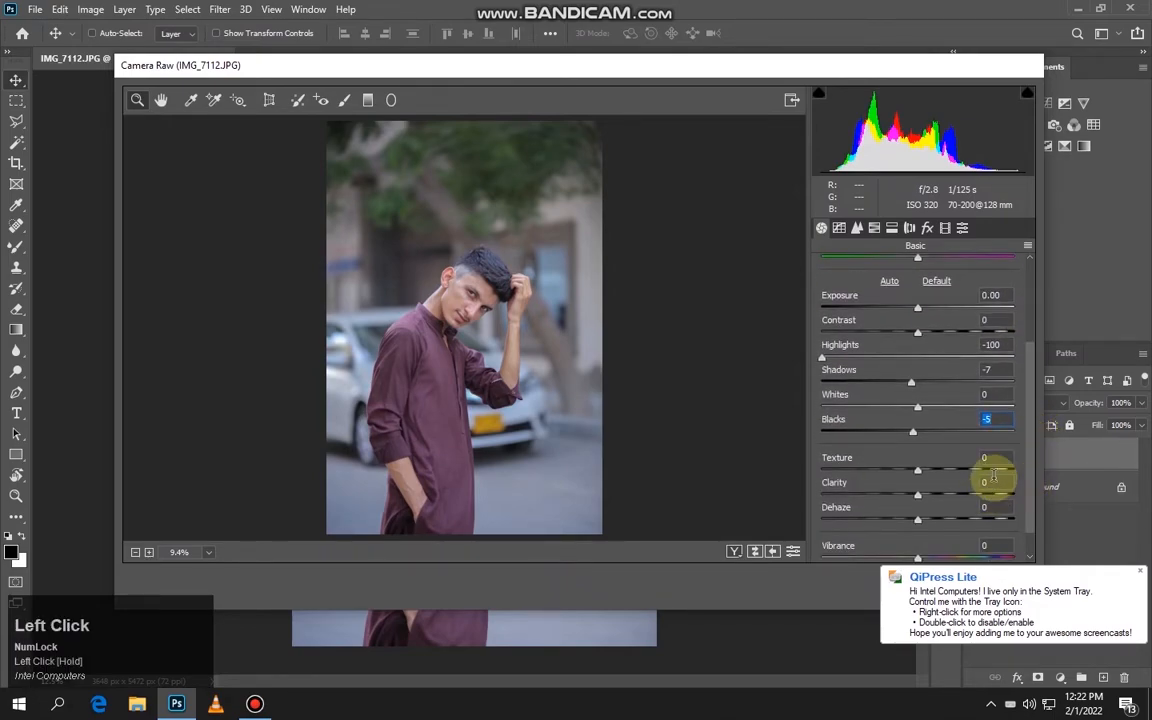
Raise the photo's Clarity slightly in the Camera Raw basic adjustments
left_click(993, 478)
key("Up")
key("Up")
key("Up")
left_click_drag(1032, 402, 1040, 309)
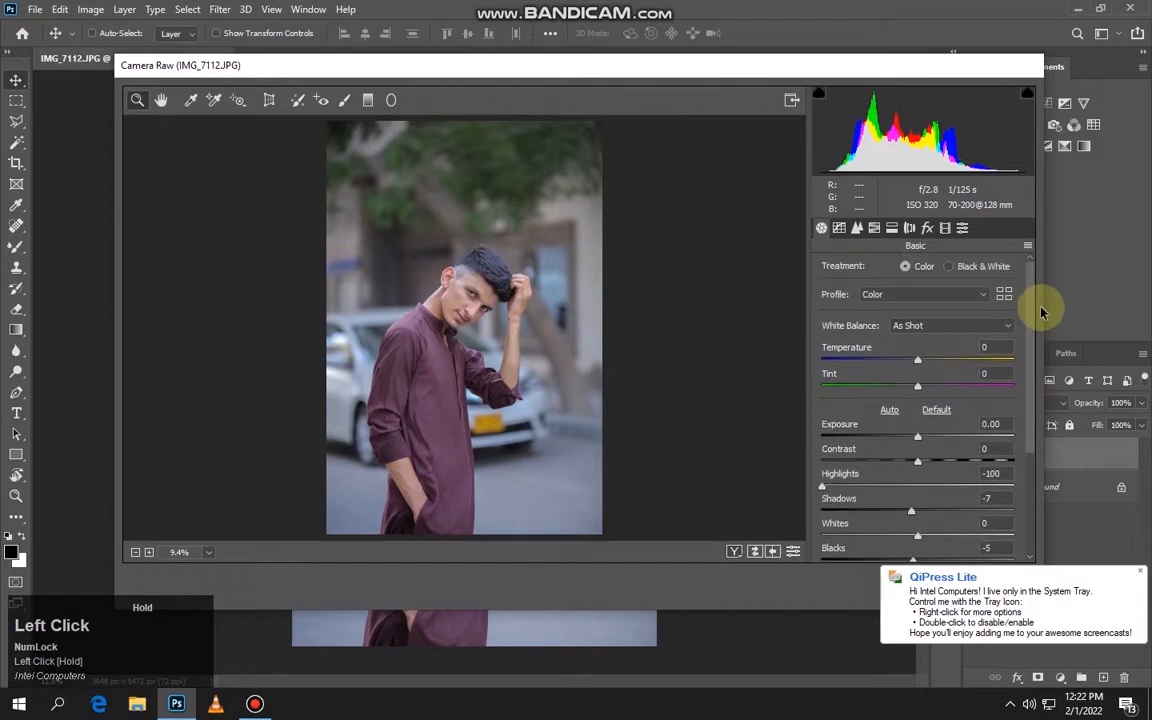
Lower the Oranges saturation to -39 and raise the Oranges luminance to +47 in the HSL adjustments
left_click(842, 228)
left_click(875, 229)
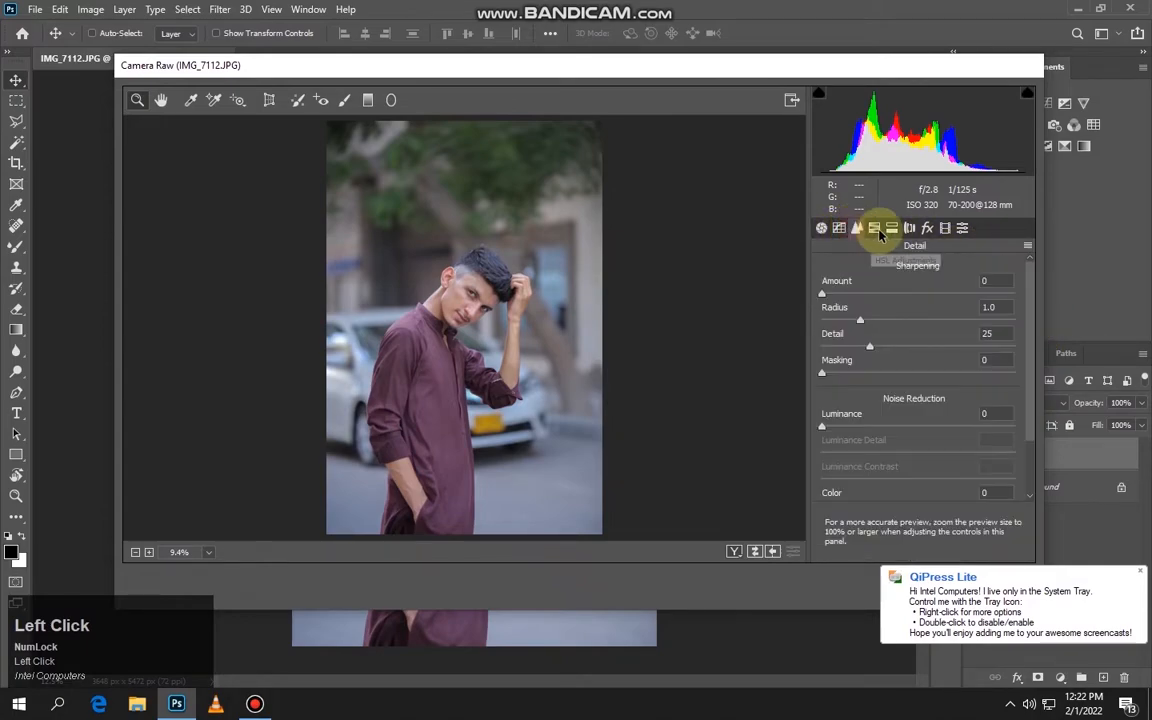
left_click(879, 230)
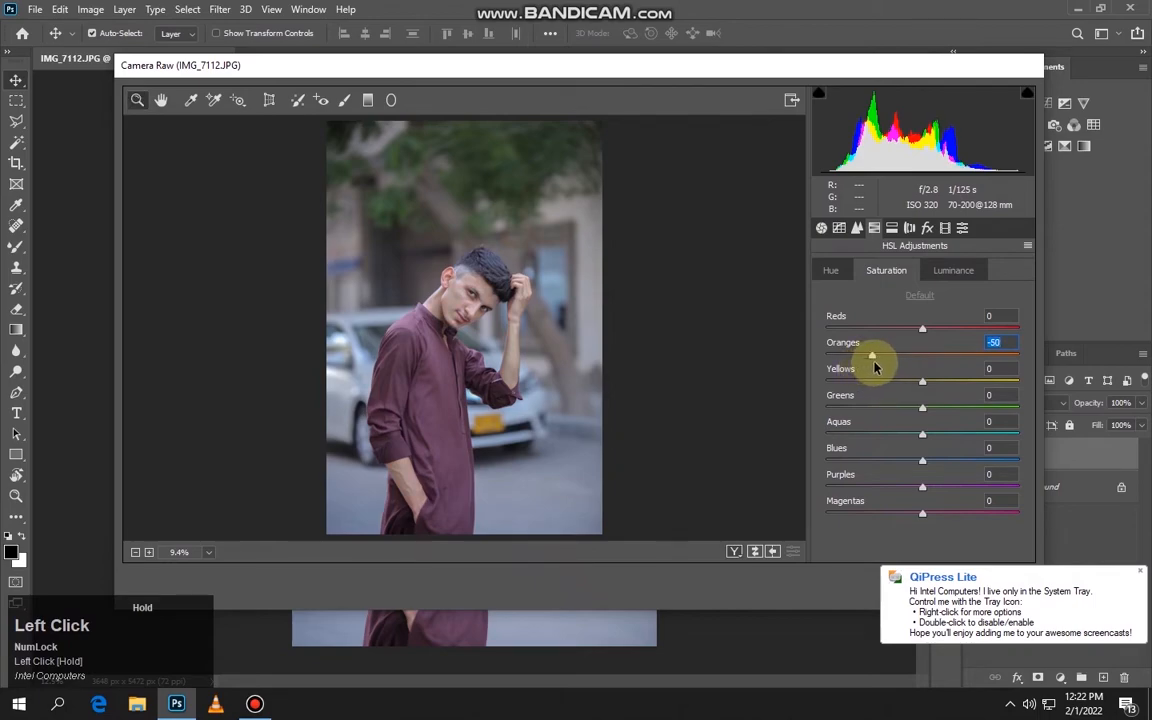
left_click(953, 270)
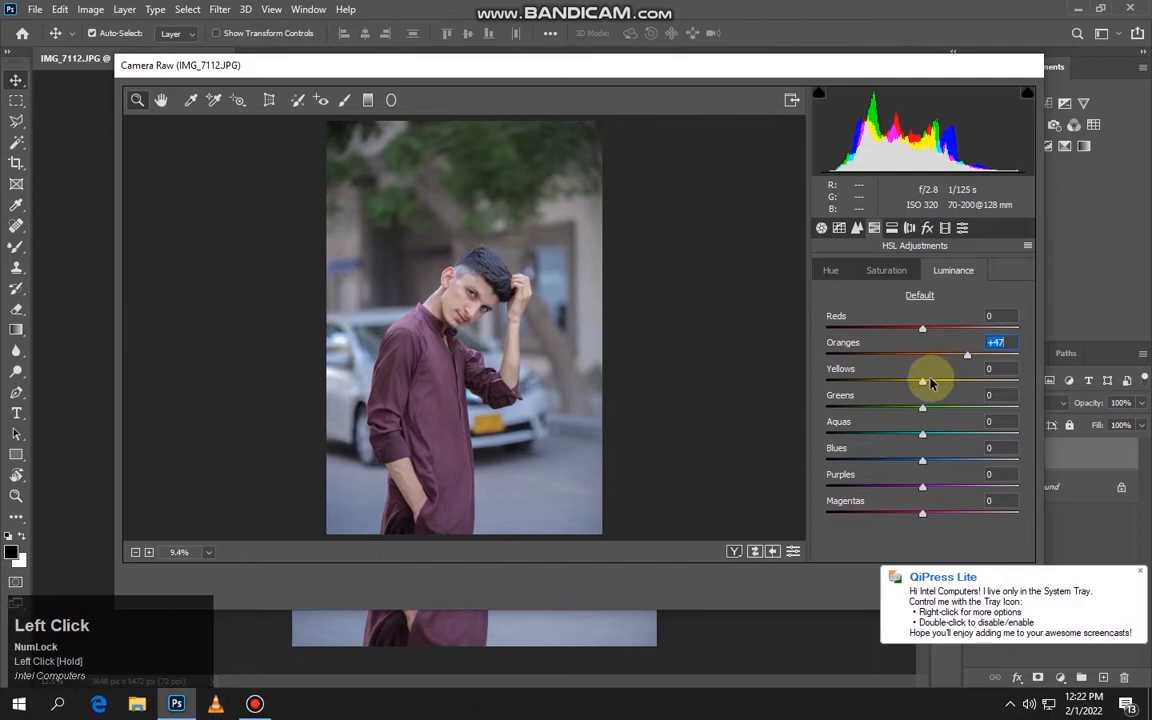
left_click(890, 274)
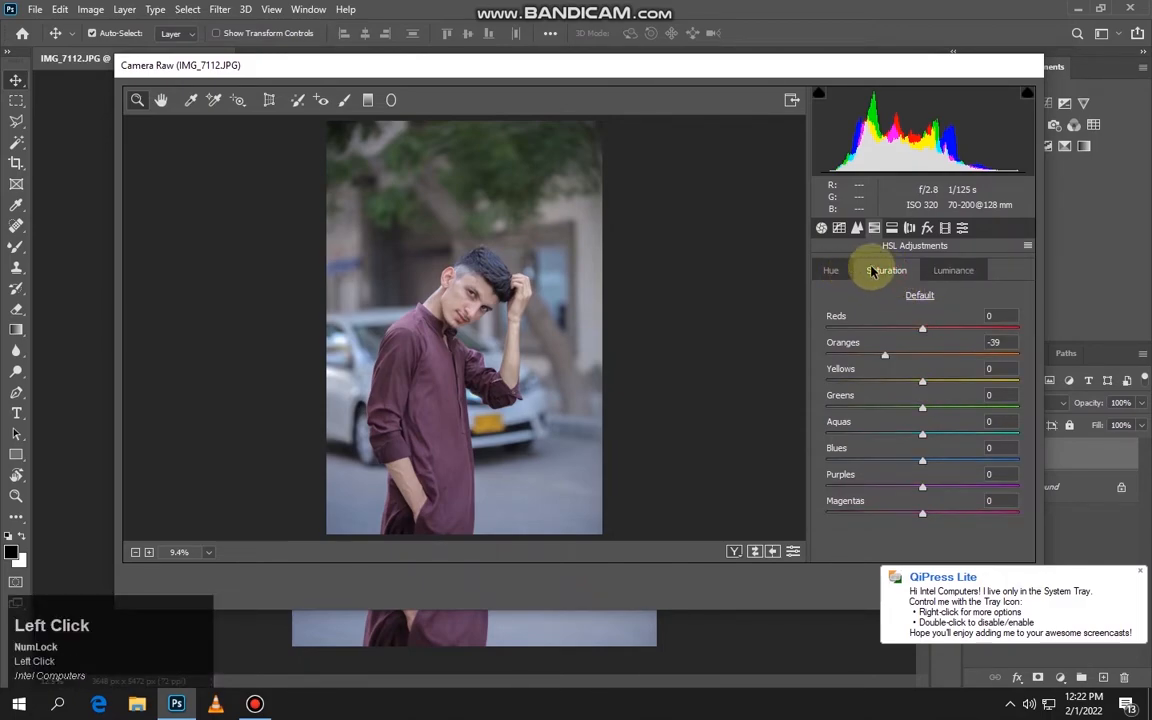
Try shifting the Reds hue to -8, and return it to 0
left_click(830, 270)
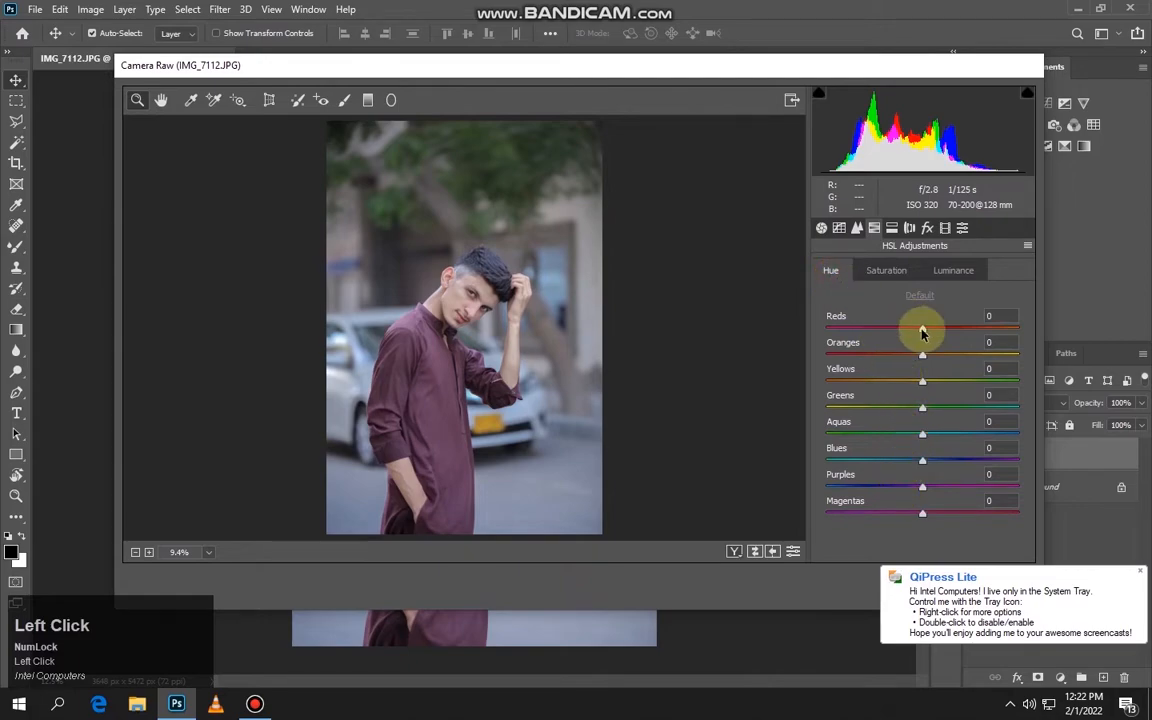
left_click_drag(920, 329, 898, 340)
key("BackSpace")
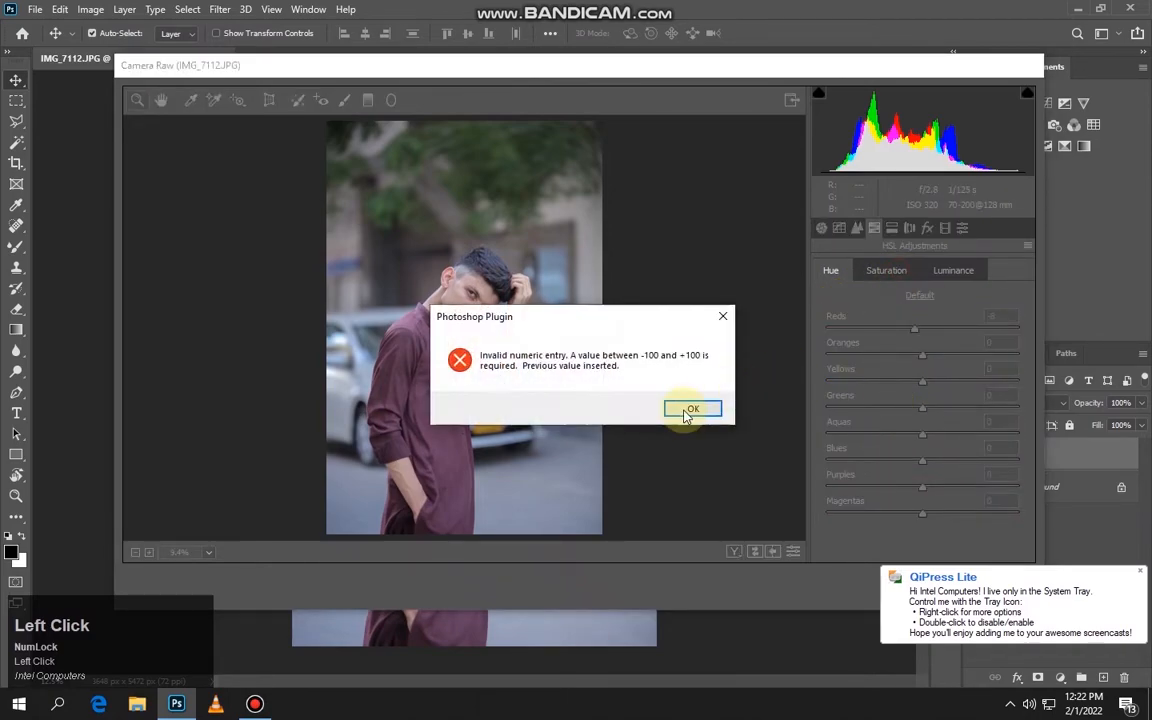
left_click(689, 406)
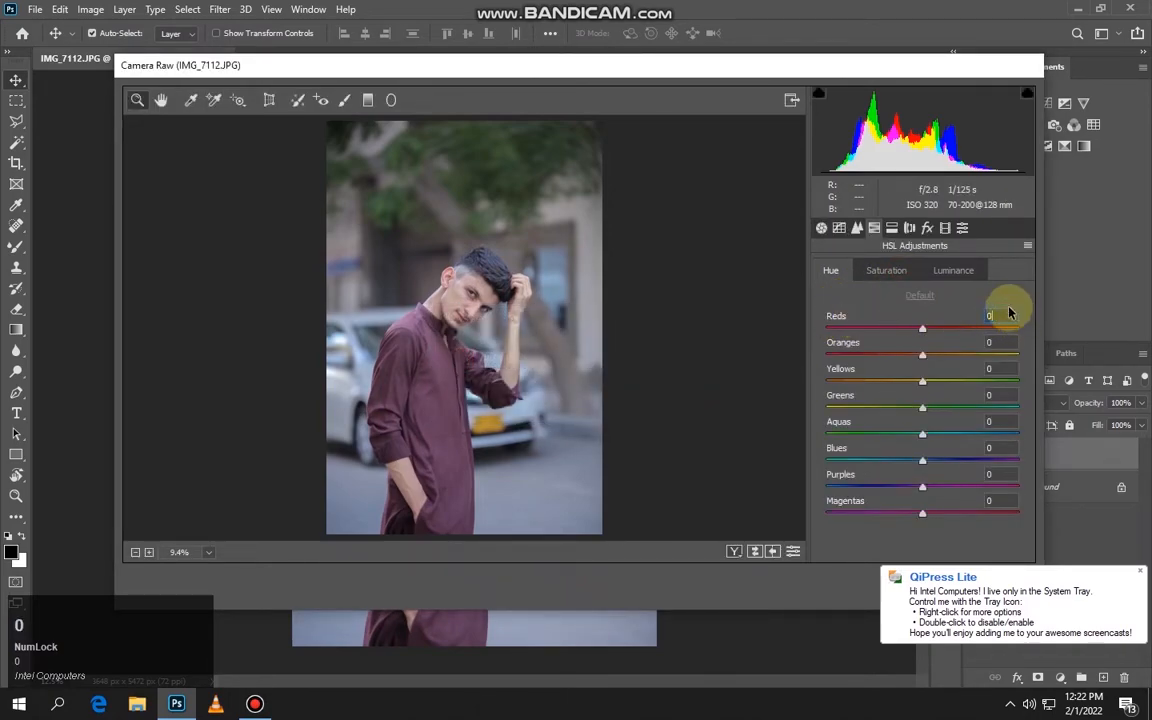
Reset the HSL saturation values to default, set the Blues saturation to -100 and apply the Camera Raw adjustments
left_click(886, 272)
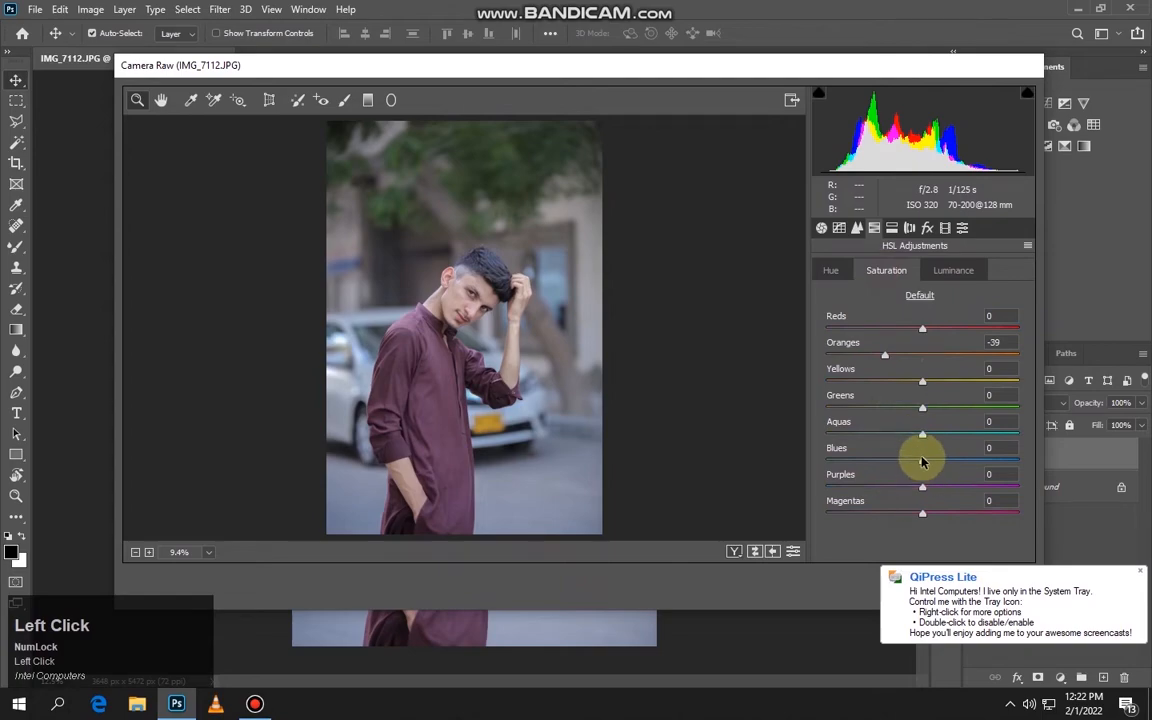
left_click_drag(918, 462, 792, 476)
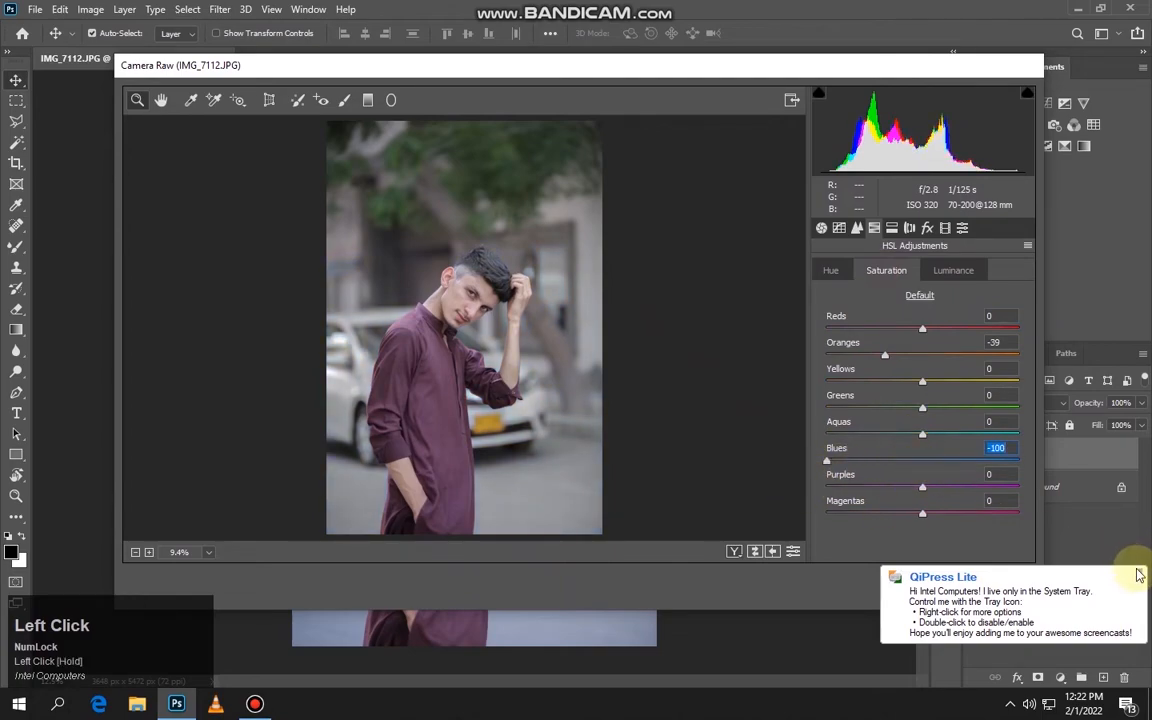
left_click(938, 296)
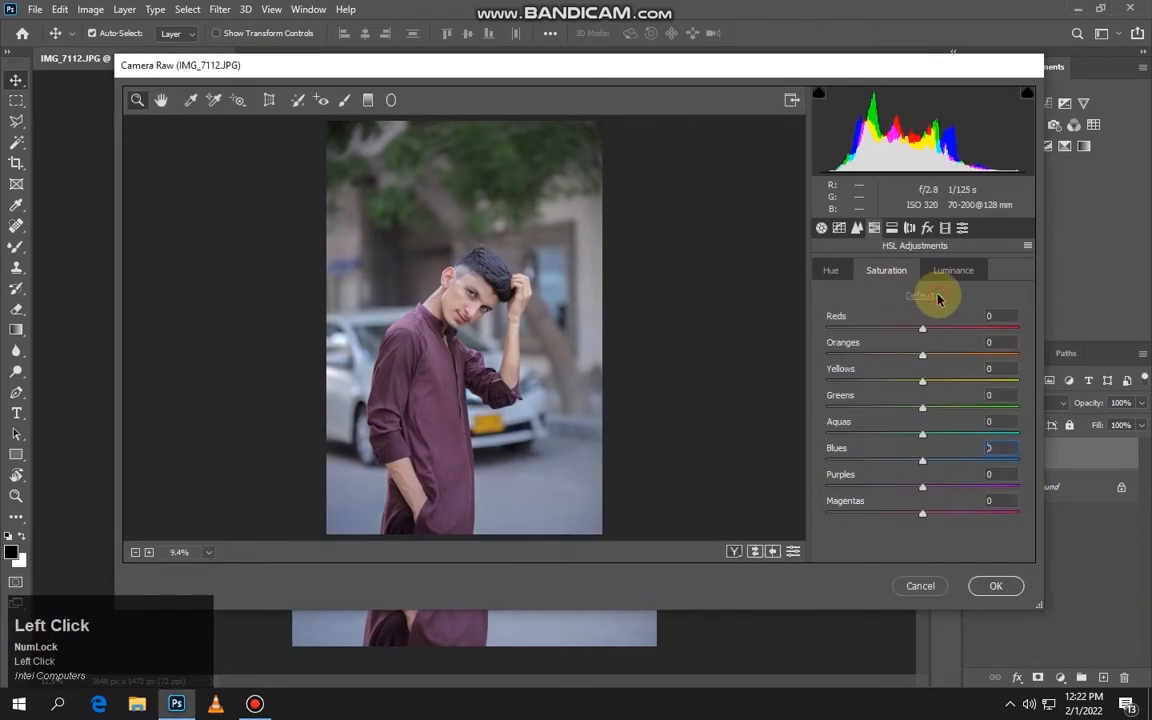
left_click_drag(918, 462, 783, 482)
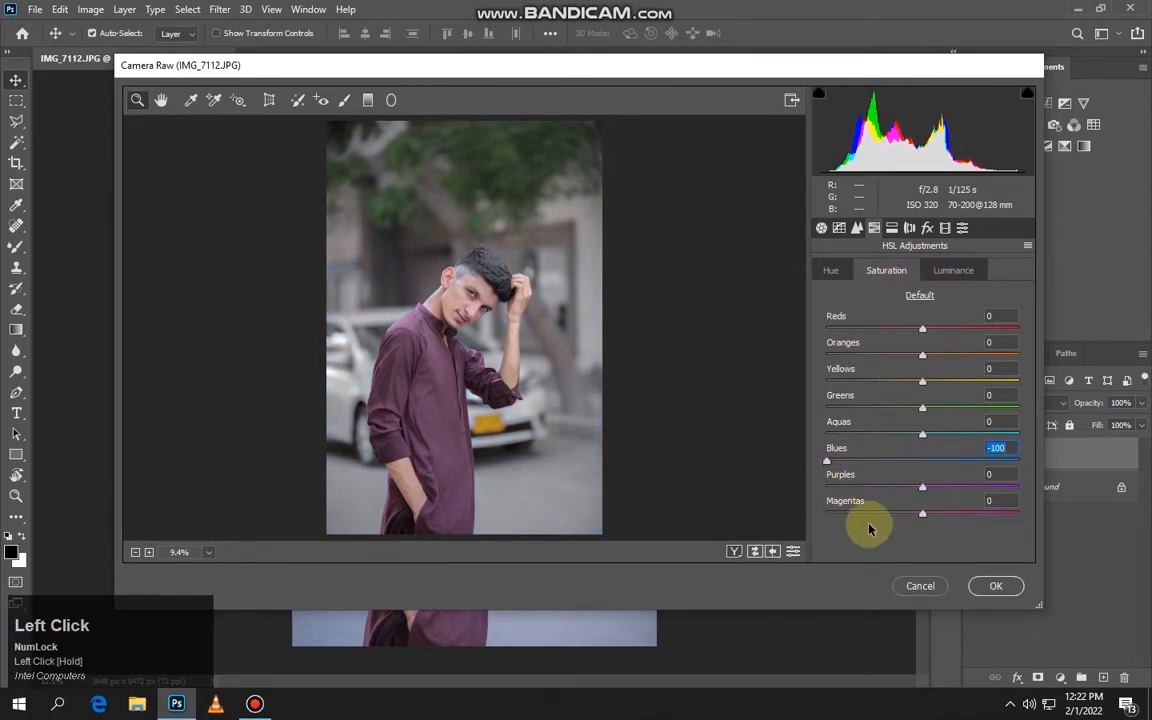
left_click(994, 584)
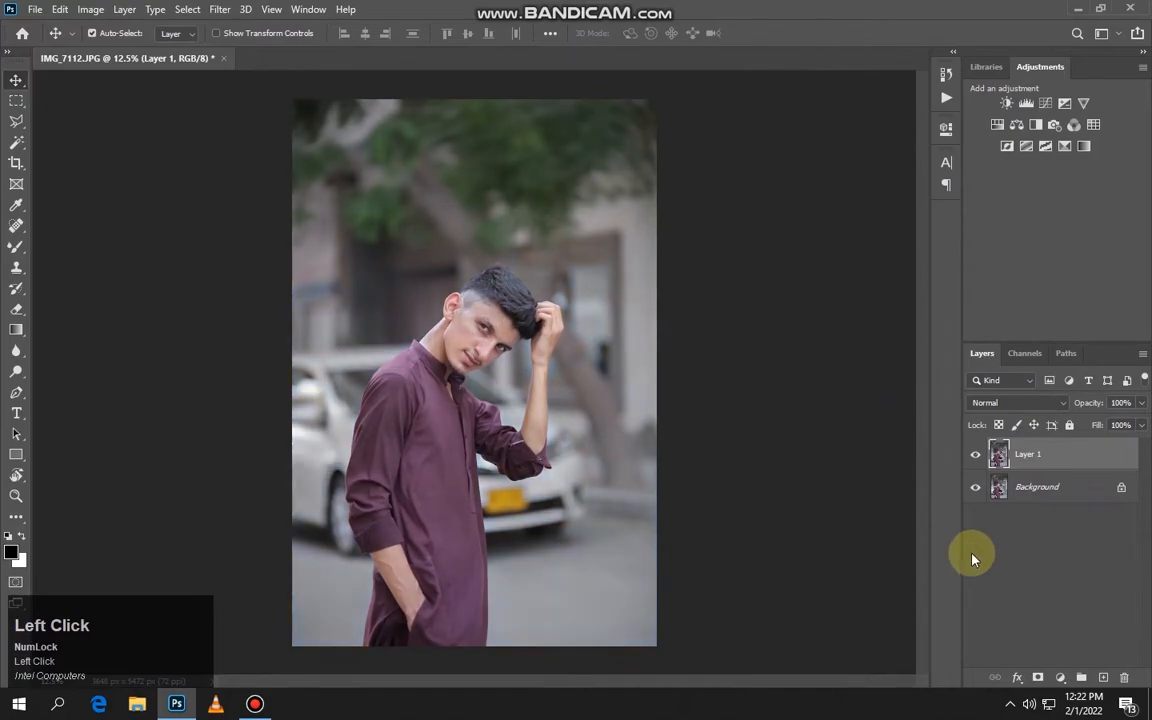
Merge the visible layers, duplicate the merged background and open the copy in the Camera Raw filter
key("ctrl+shift+e")
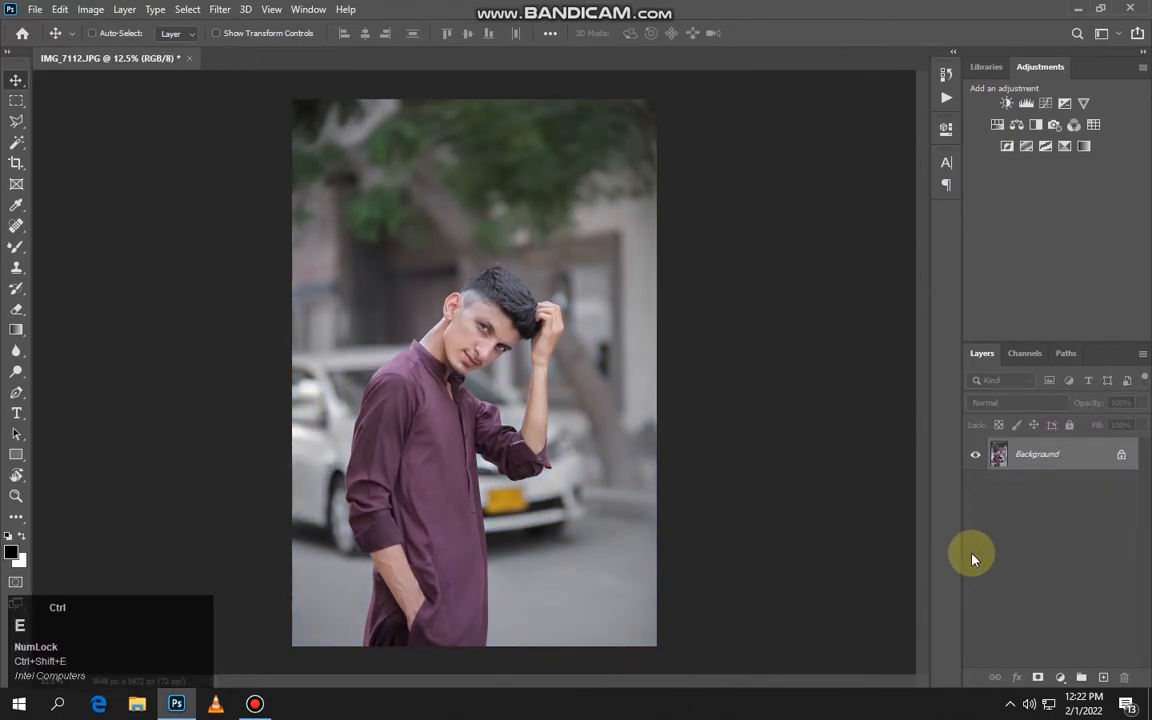
key("ctrl+j")
key("ctrl+shift+a")
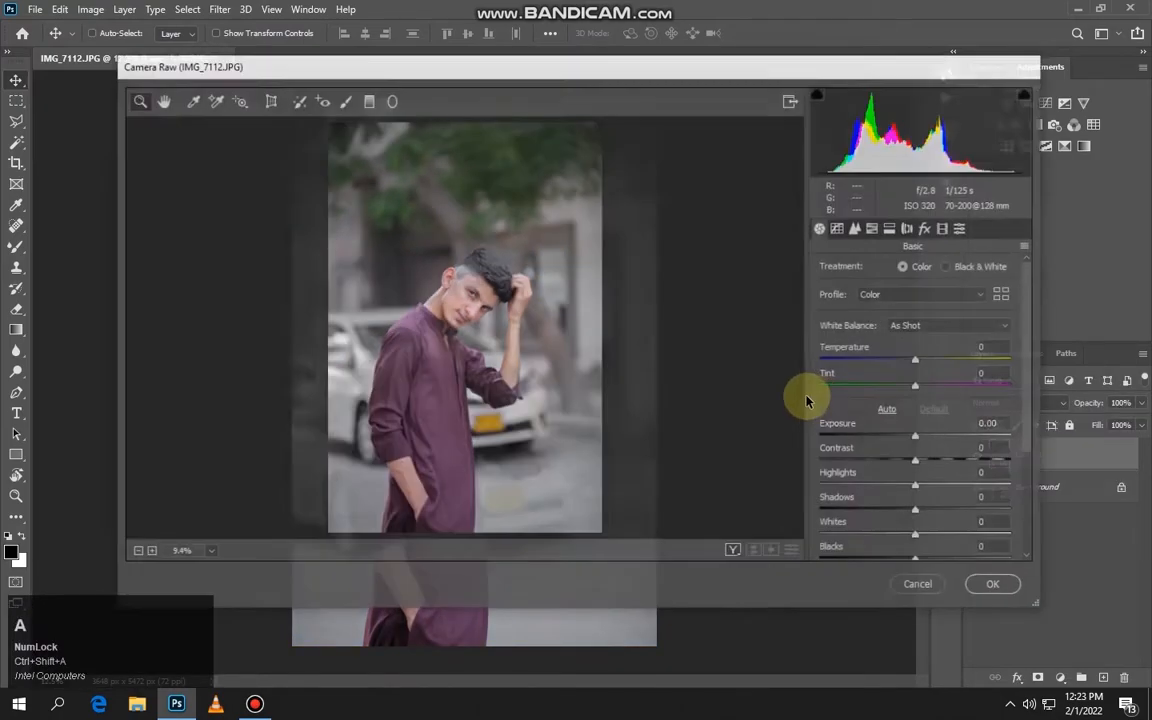
Set the HSL saturation of Greens to +81 and Purples to +100, and apply the filter
left_click(866, 230)
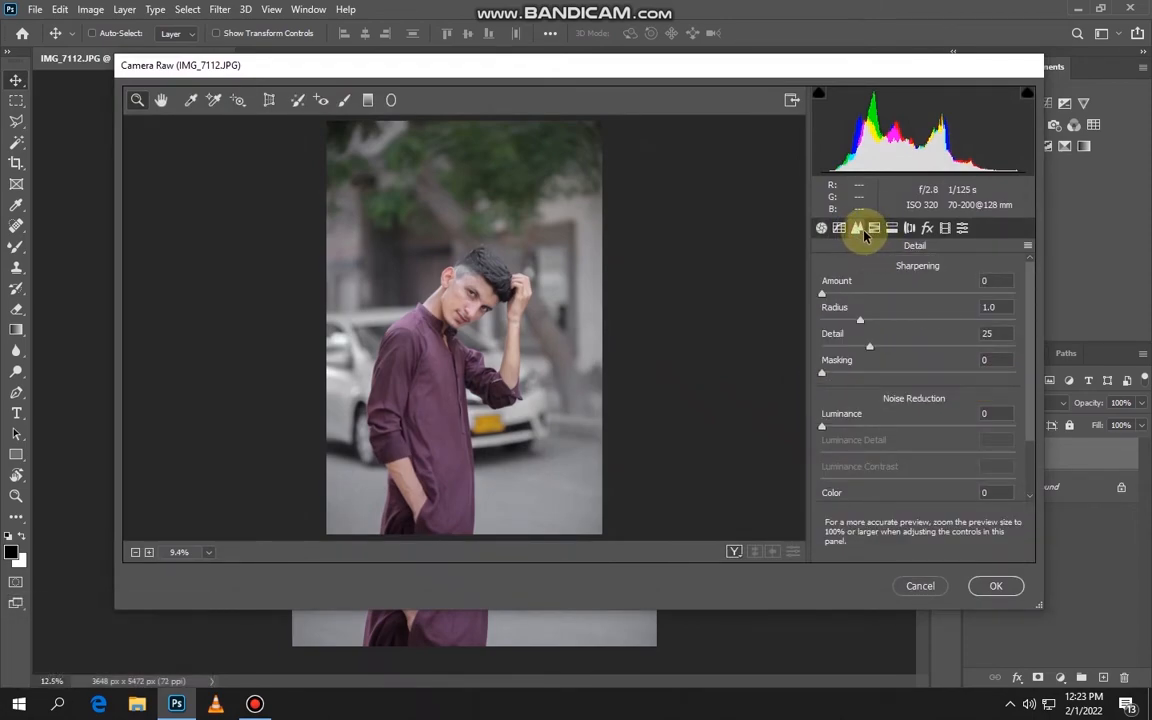
left_click(872, 230)
left_click_drag(921, 405, 1000, 410)
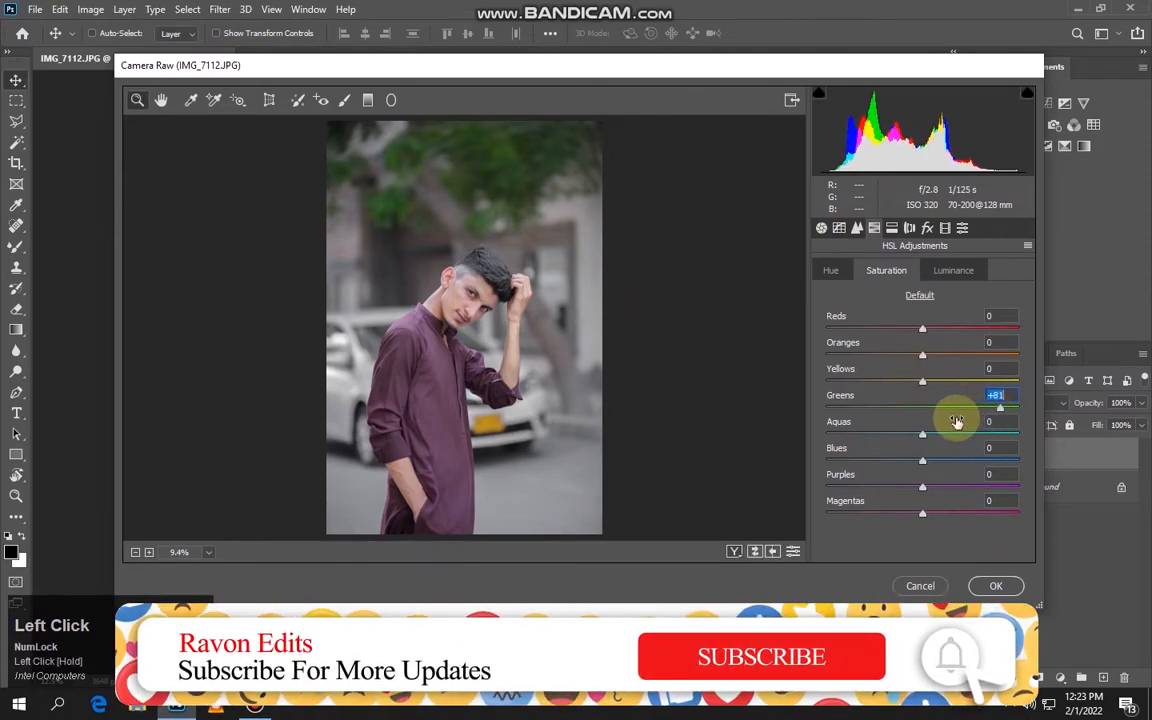
left_click_drag(922, 487, 1070, 490)
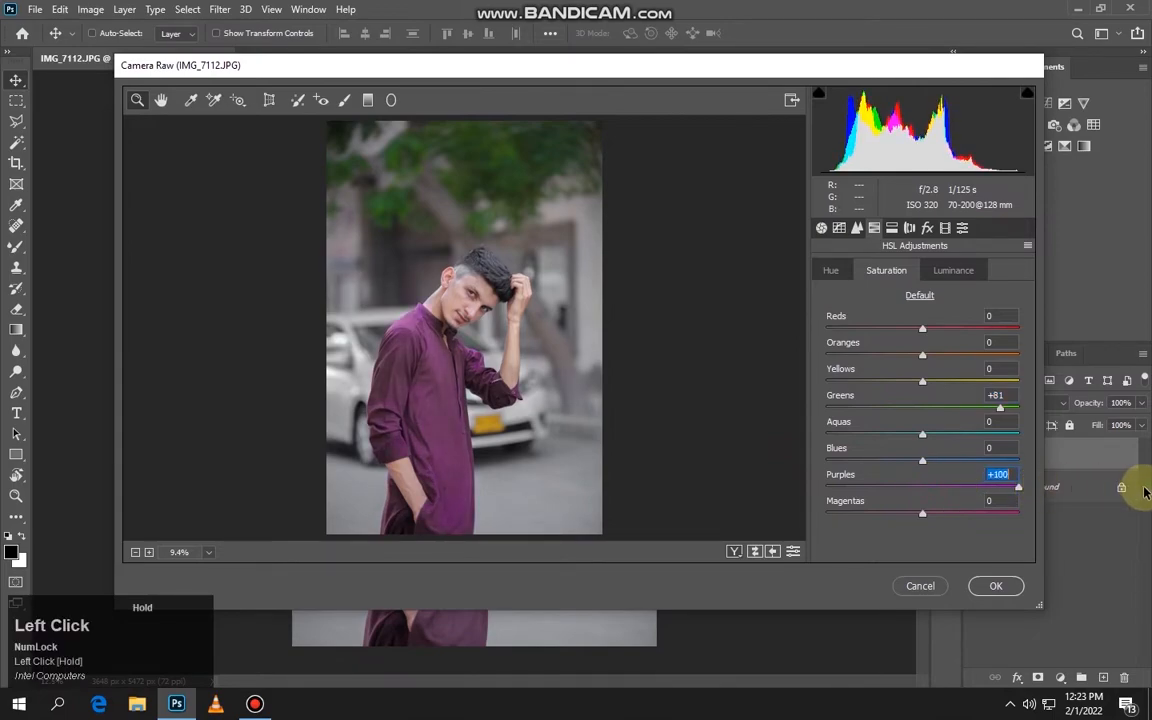
left_click_drag(1147, 502, 1049, 555)
left_click(996, 586)
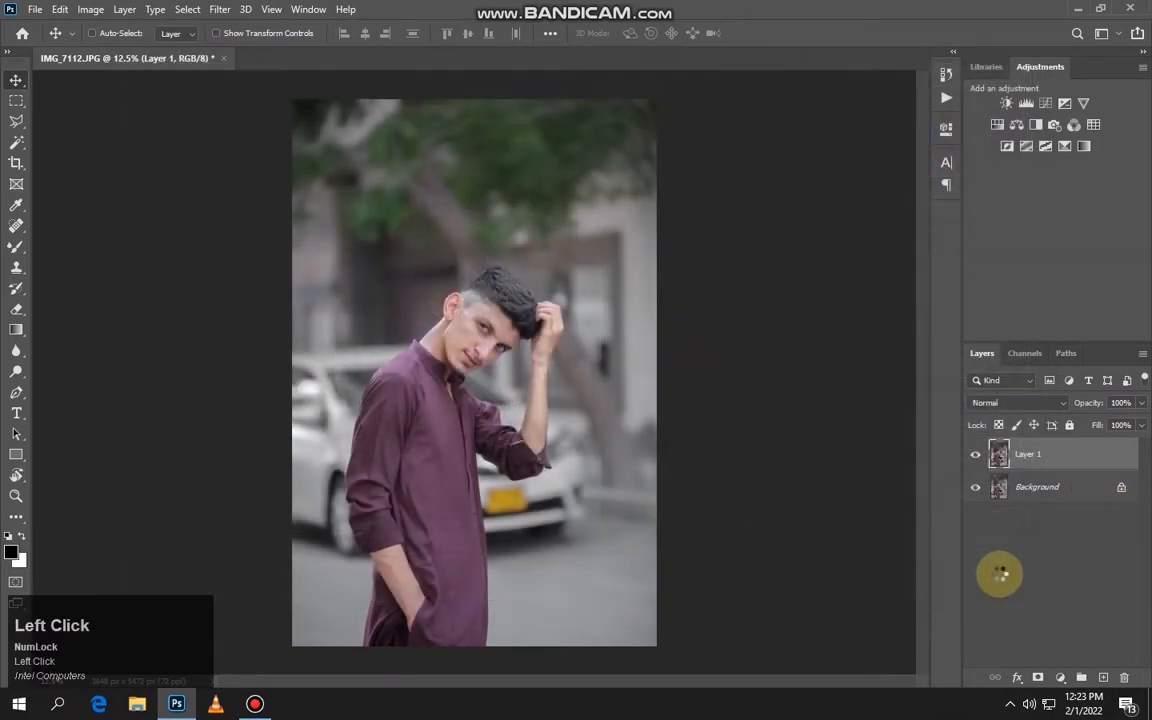
Try a Camera Raw hue shift on a fresh duplicate layer, with Purples at +33 and Magentas at +100
key("ctrl+j")
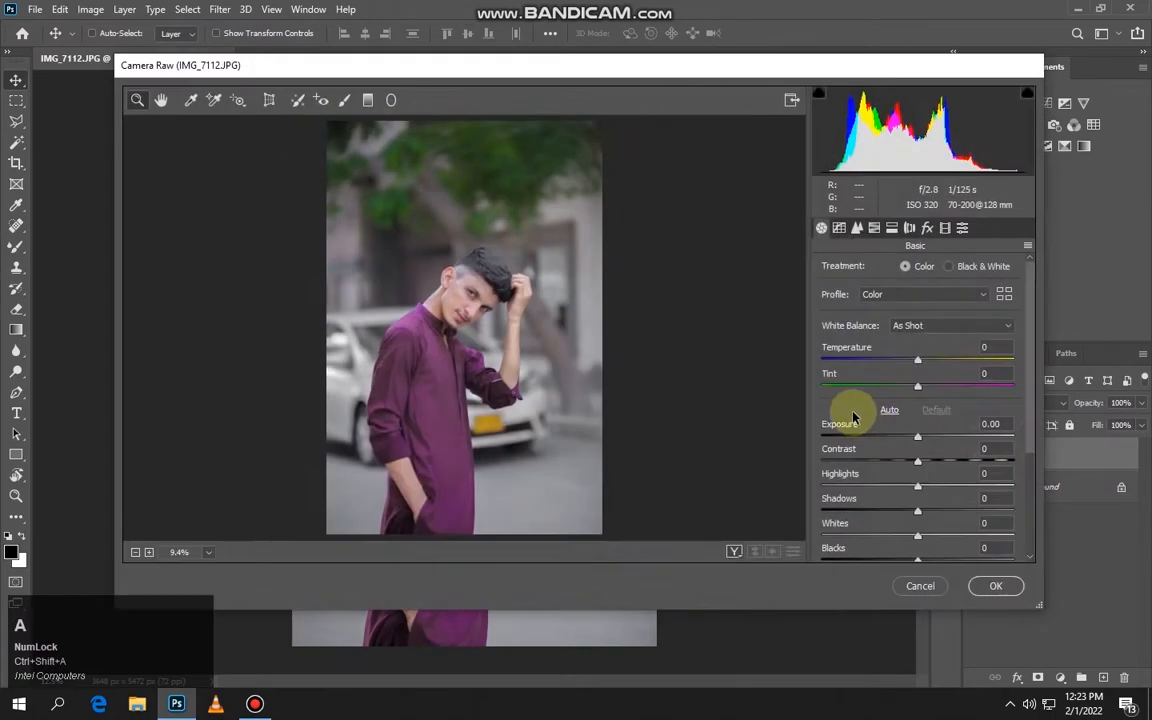
left_click(857, 228)
left_click(875, 228)
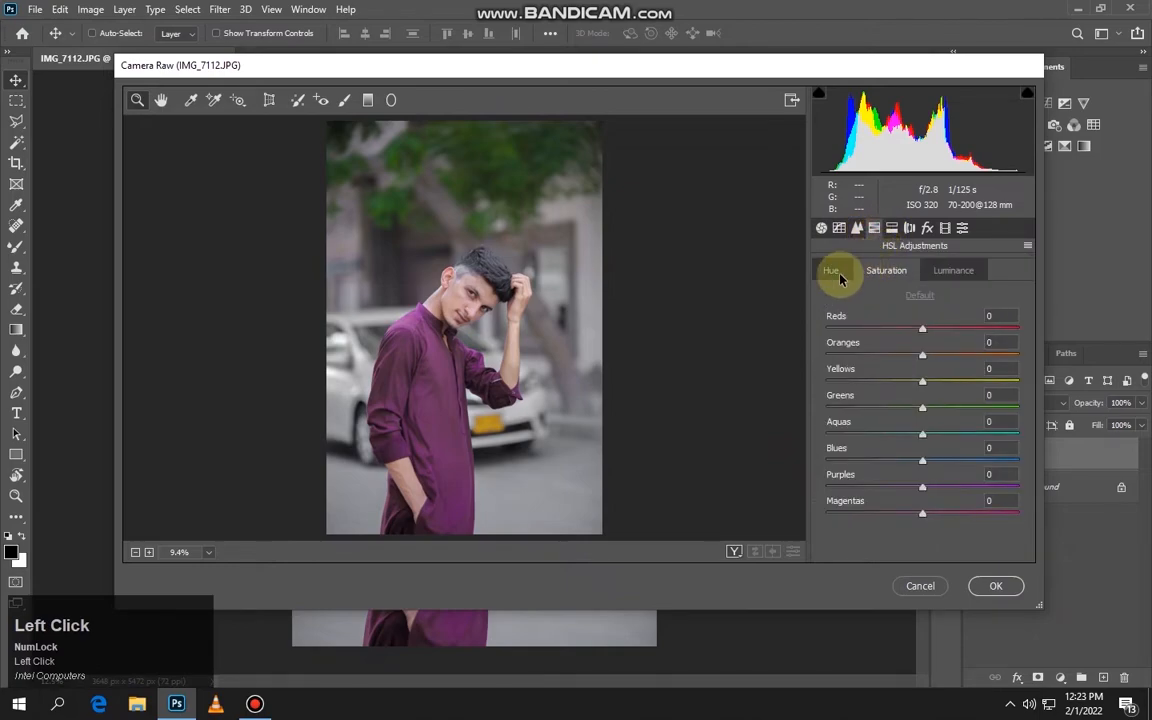
left_click_drag(925, 490, 1068, 528)
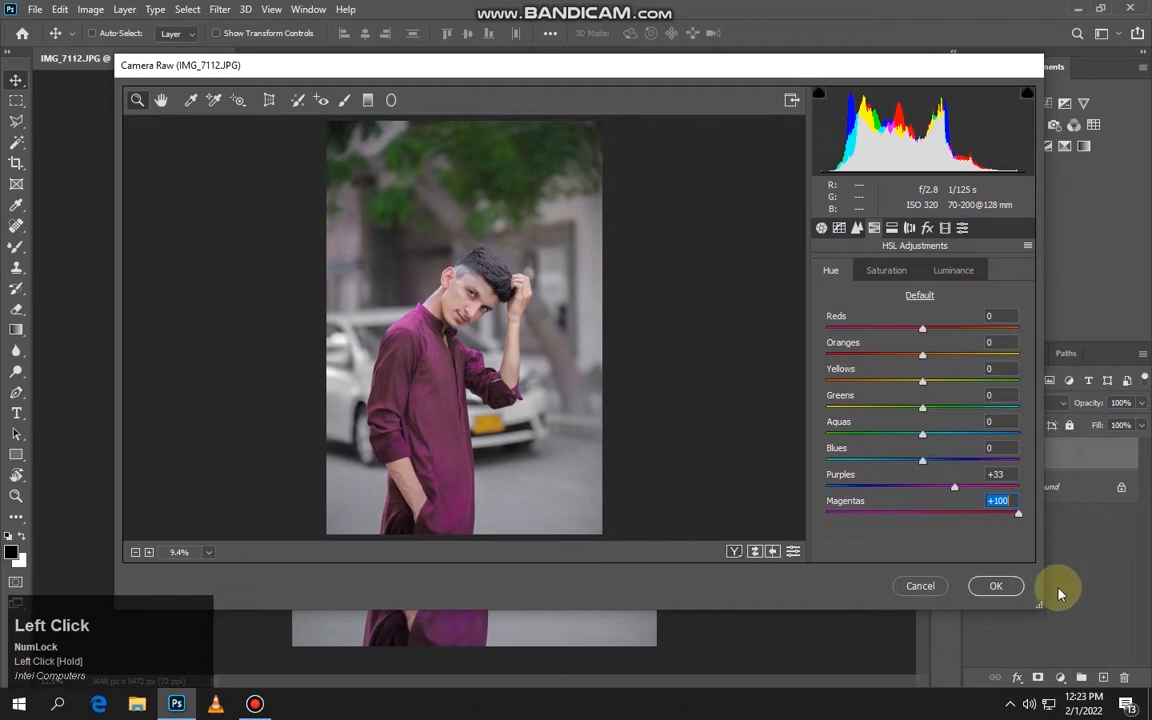
left_click(996, 586)
Inspect the hair up close and undo the purple and magenta hue shift
scroll(500, 288, "up", 5)
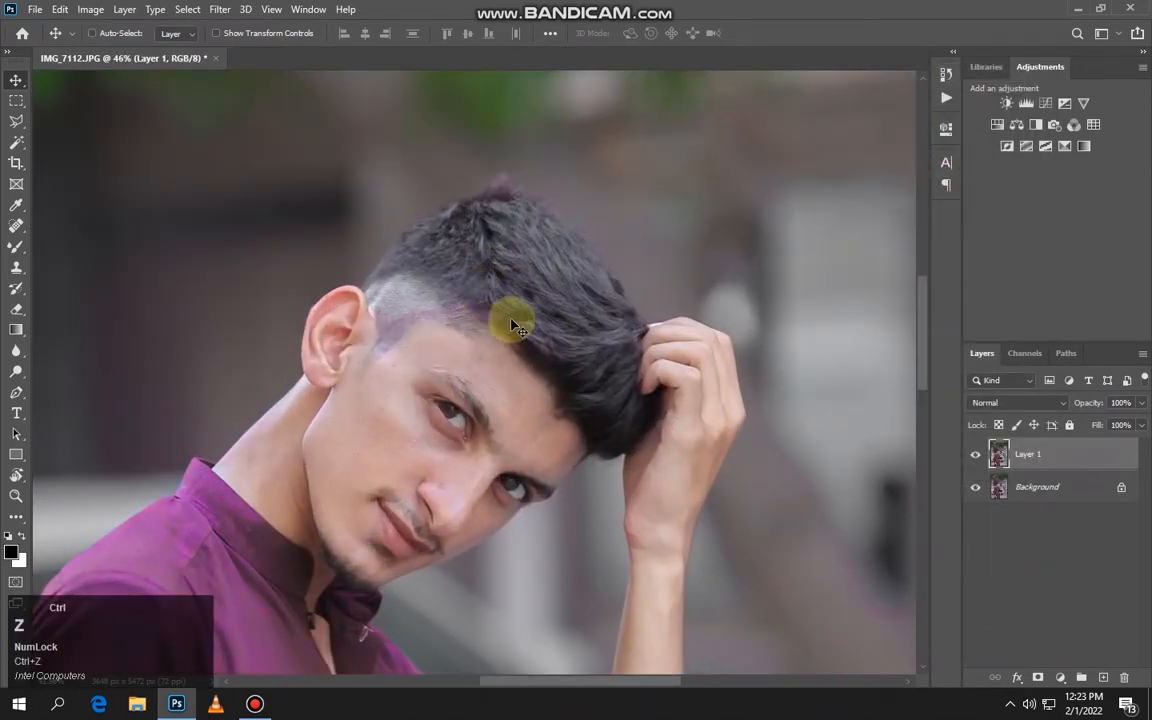
key("ctrl+z")
key("ctrl+z")
key("ctrl+z")
Erase the purple-tinted hair area on Layer 1 with a soft Eraser brush enlarged to 426 px
scroll(522, 340, "down", 2)
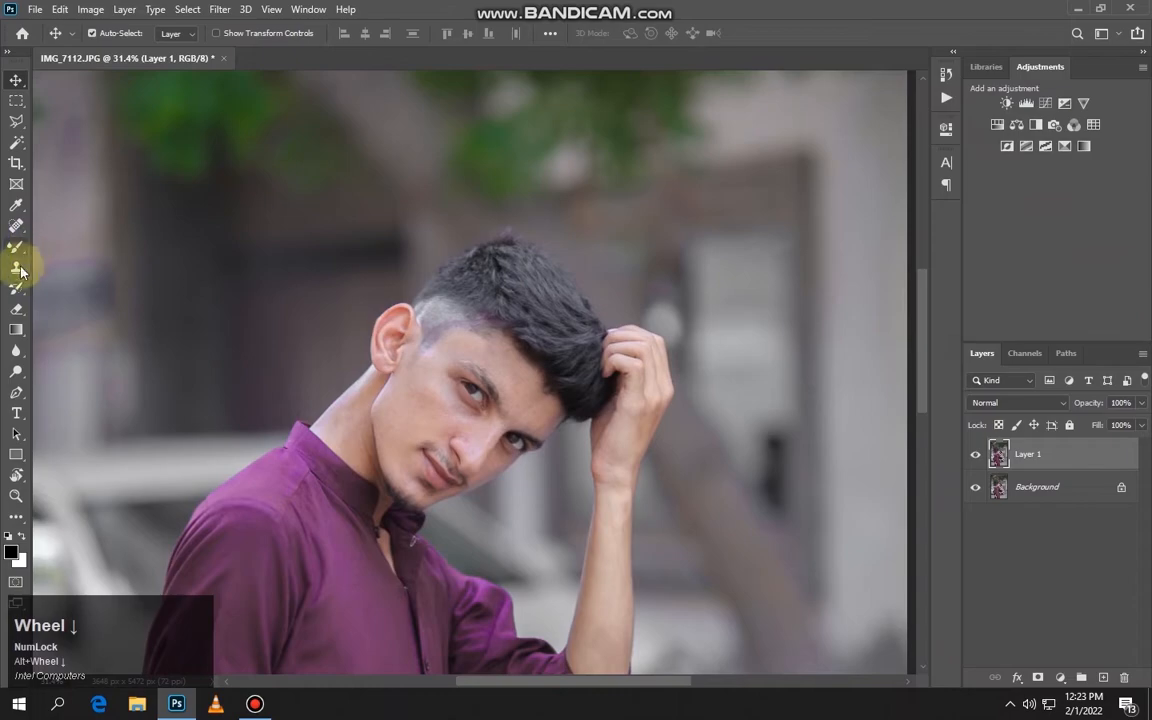
left_click(16, 311)
right_click(450, 278, "alt")
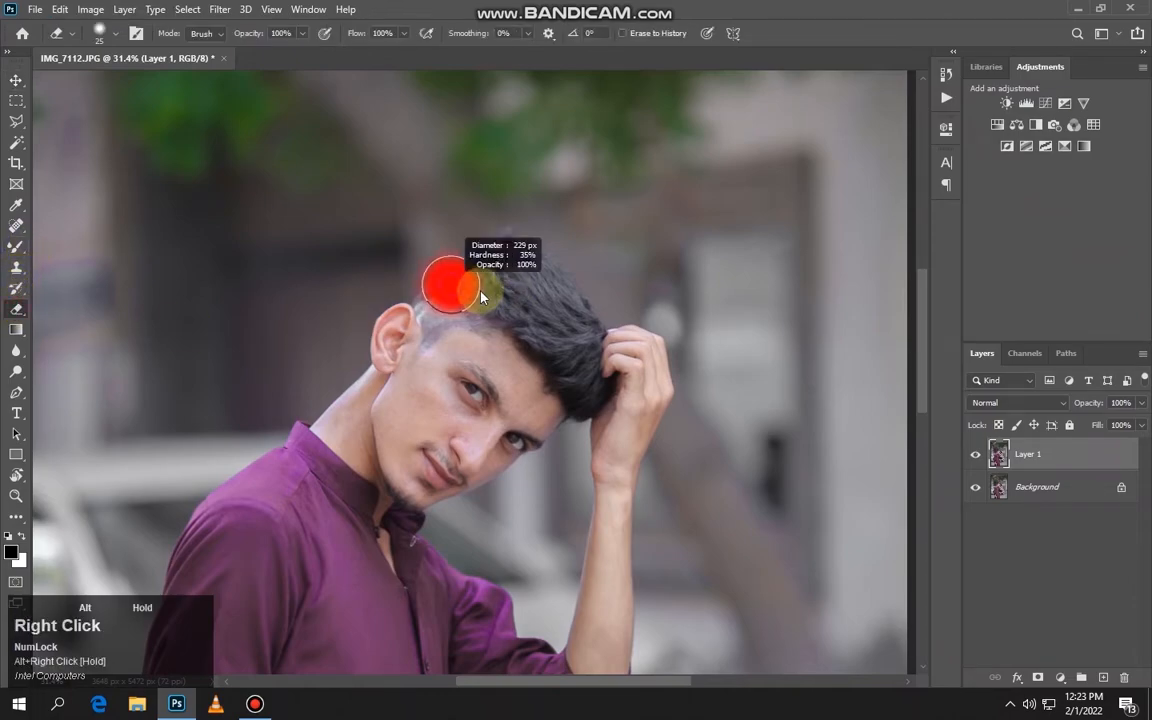
left_click(458, 305)
mouse_move(458, 305)
left_mouse_down()
mouse_move(460, 335)
mouse_move(534, 265)
mouse_move(547, 236)
mouse_move(583, 410)
mouse_move(634, 447)
mouse_move(612, 375)
left_mouse_up()
scroll(612, 375, "down", 2)
left_click(699, 488)
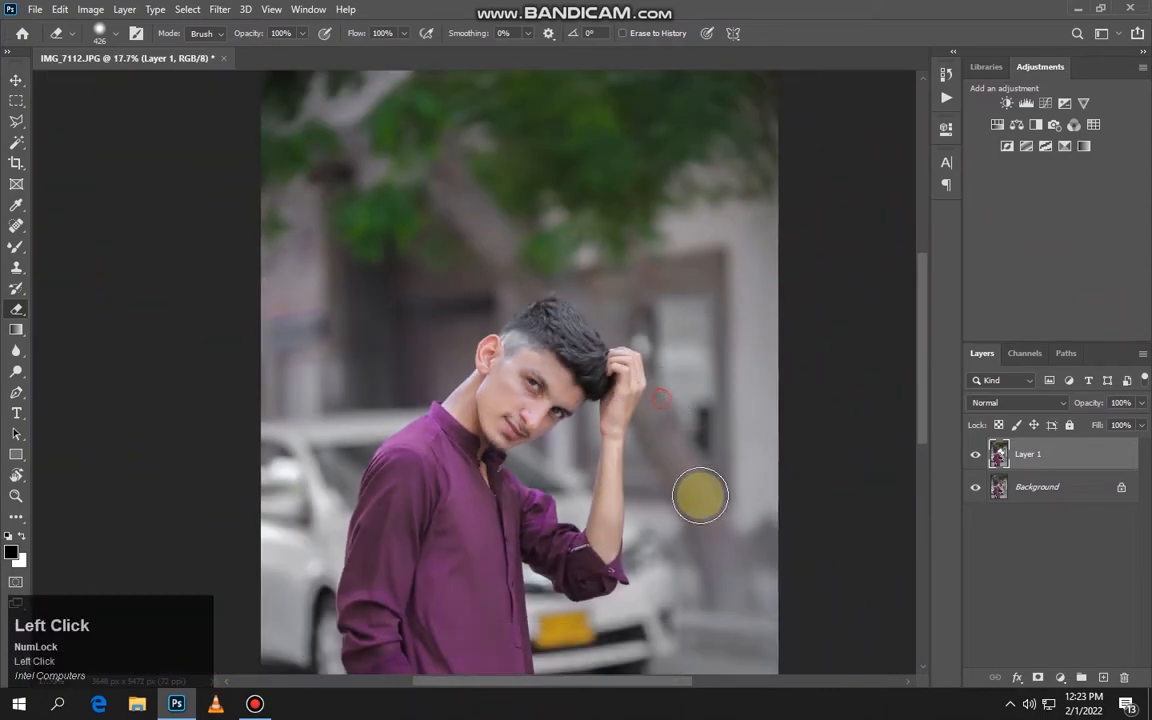
Merge Layer 1 down, duplicate the result and open the copy in the Camera Raw filter
key("ctrl+e")
key("ctrl+j")
key("ctrl+shift+a")
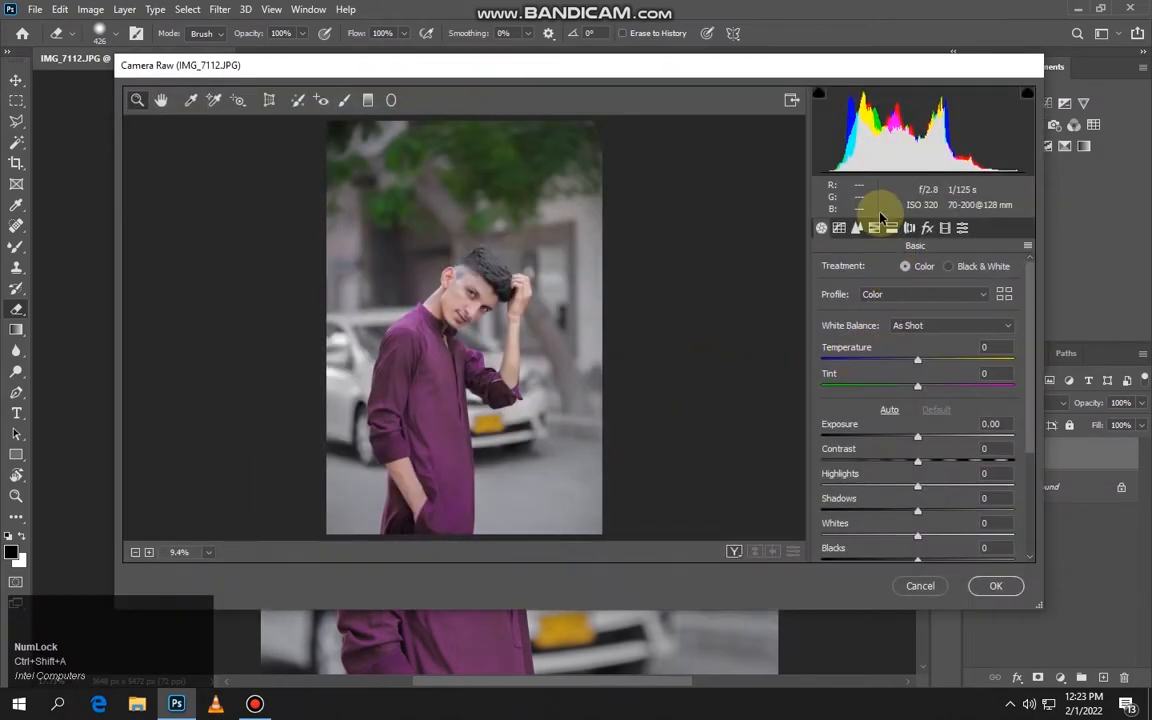
Set the Purples hue to +33 in the HSL adjustments and apply the Camera Raw filter
left_click(858, 228)
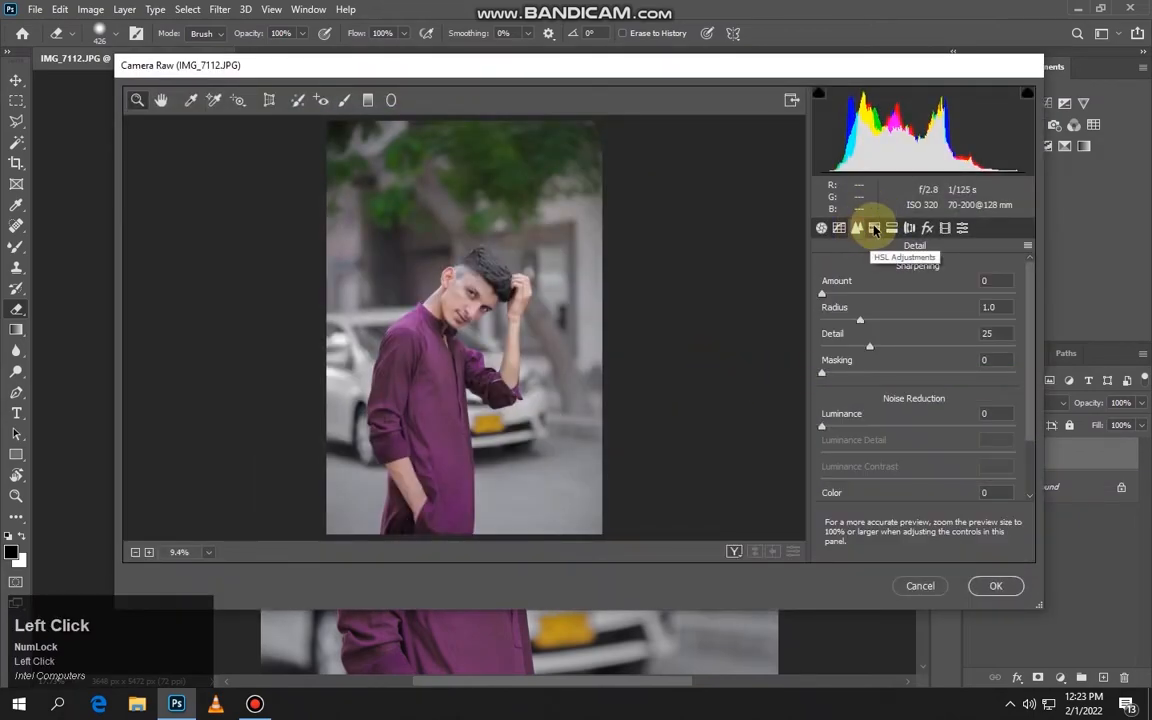
left_click(874, 228)
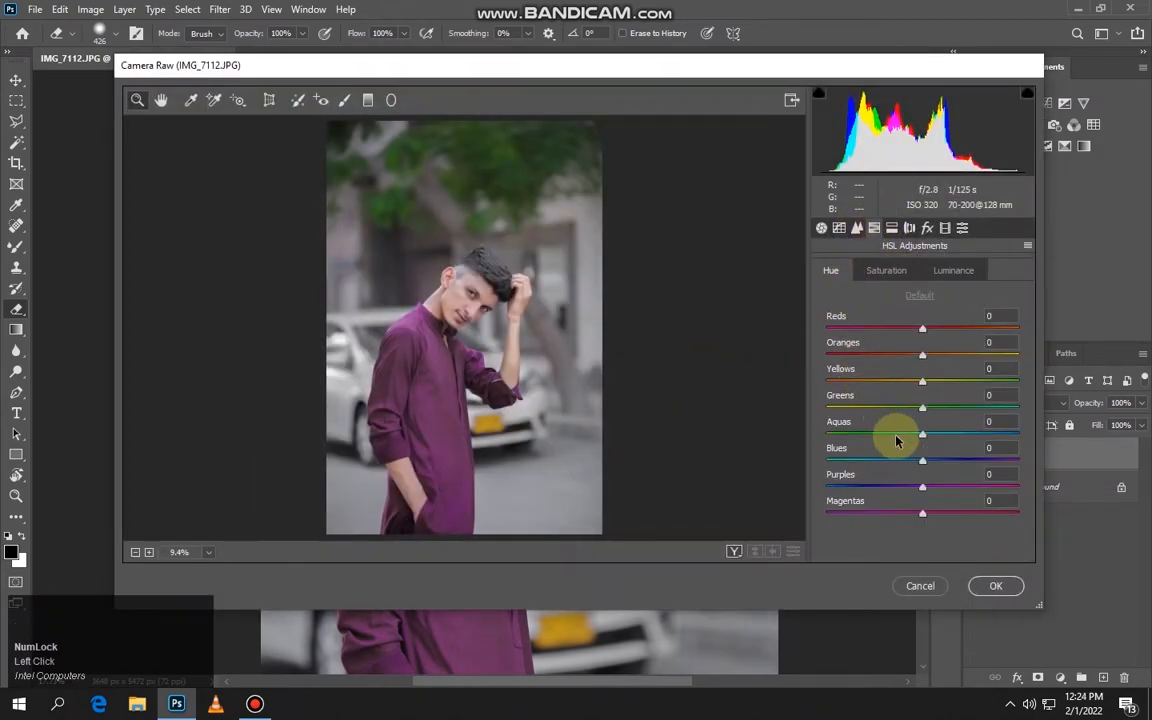
left_click_drag(922, 489, 954, 491)
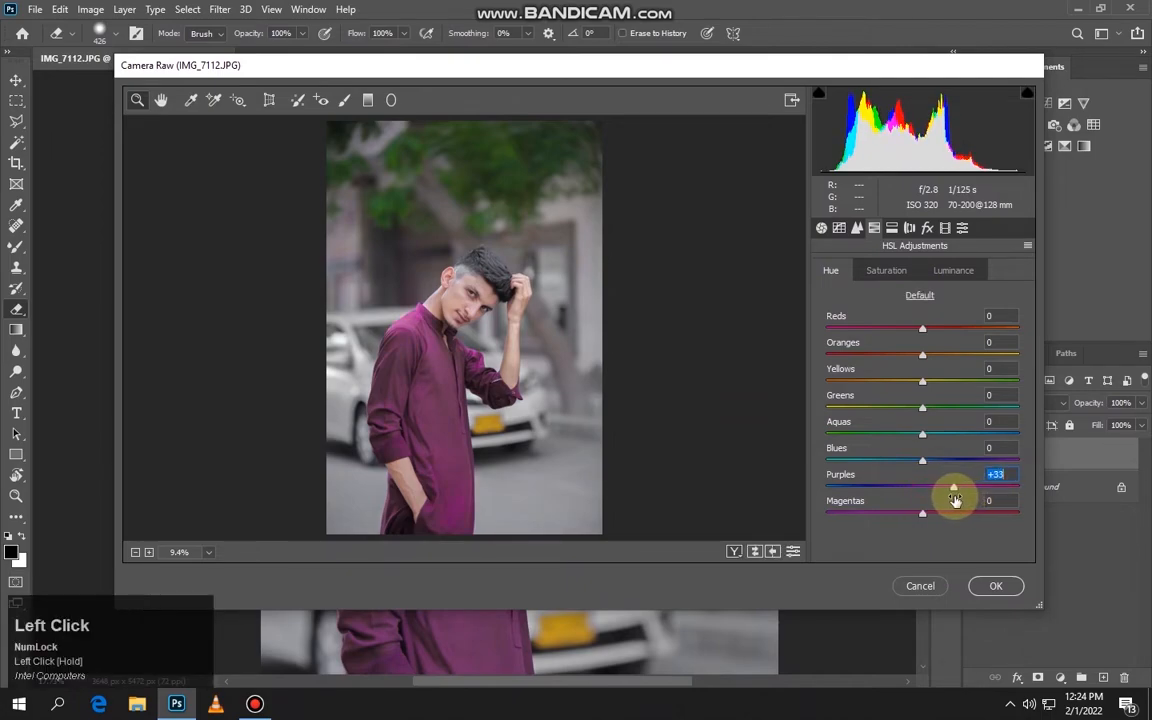
left_click(990, 586)
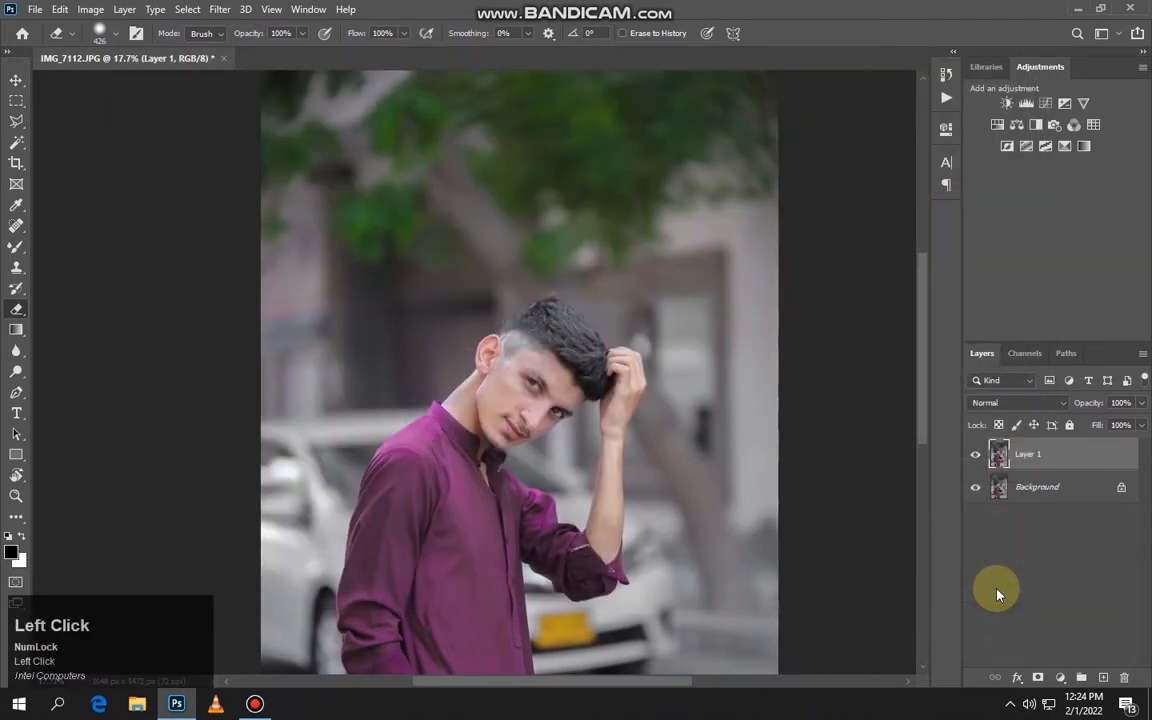
Merge the graded layer down, duplicate the result and lower the Oranges saturation of the copy in Camera Raw
key("ctrl+e")
key("ctrl+j")
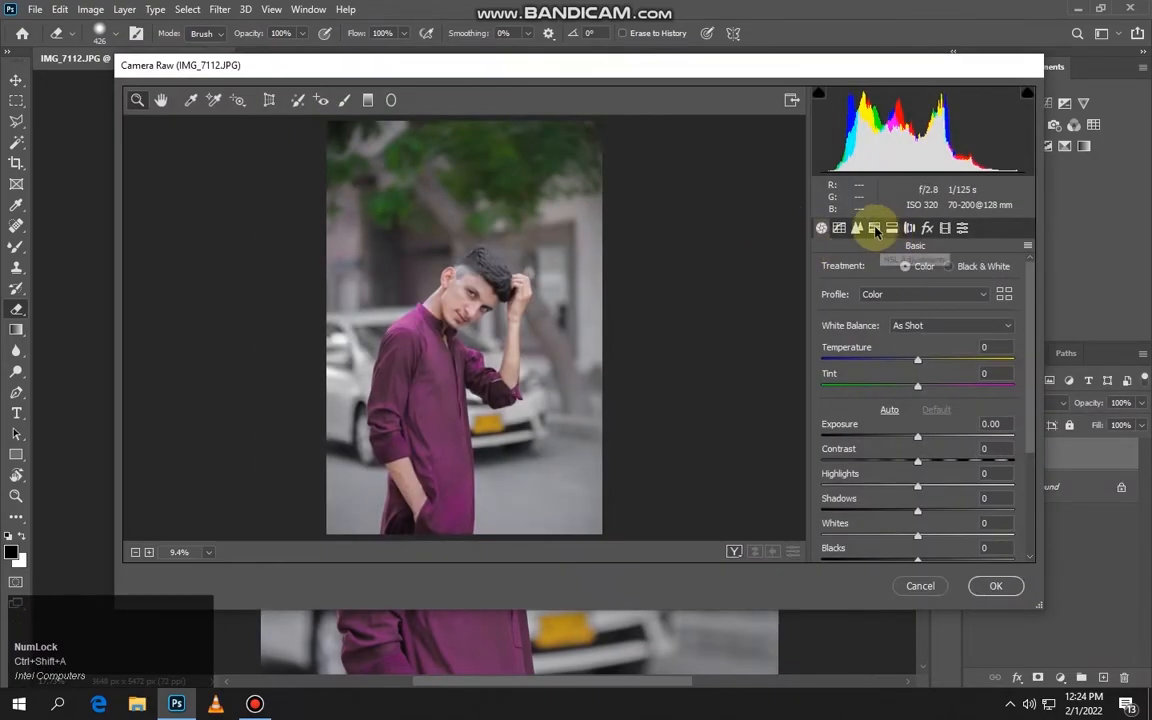
left_click(888, 231)
left_click(887, 270)
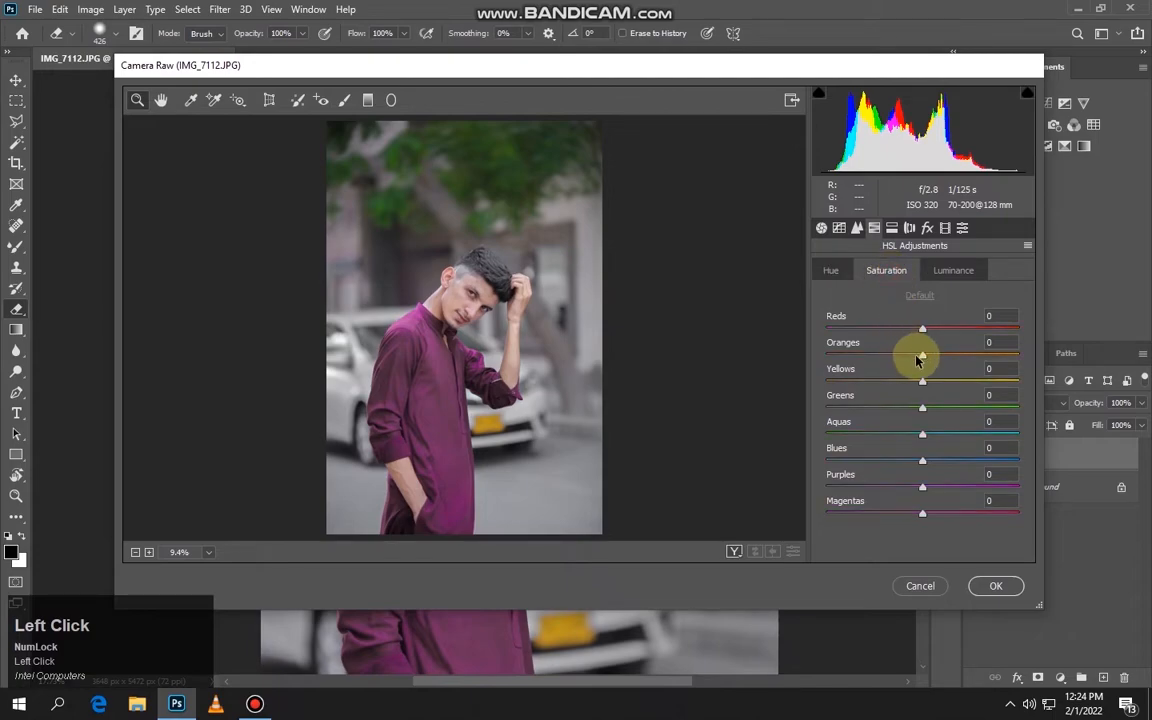
left_click_drag(920, 356, 893, 364)
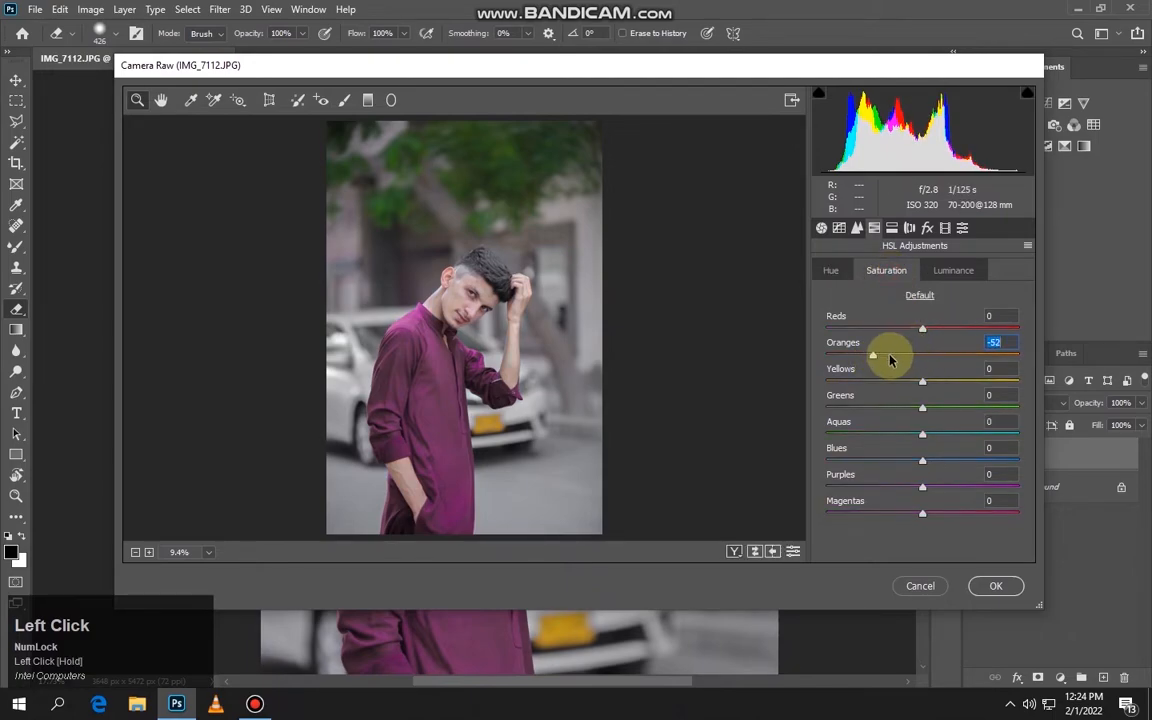
Set the HSL luminance of Oranges to +12 and of Purples to -11
left_click(952, 270)
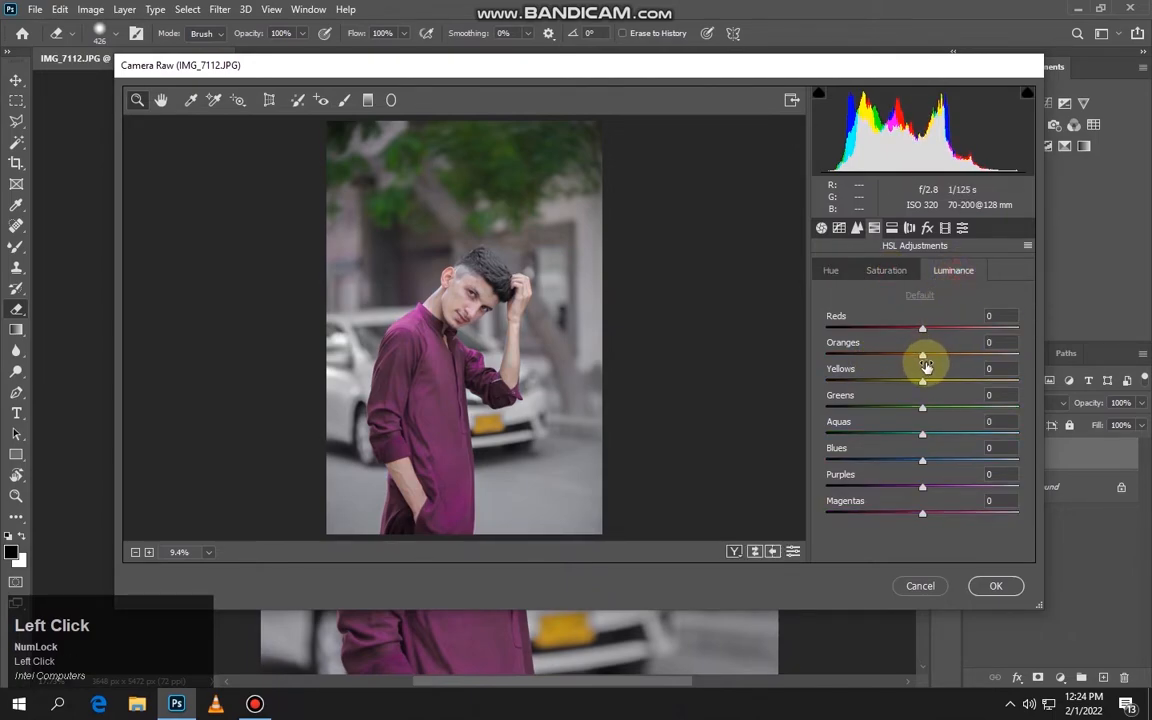
left_click_drag(931, 360, 963, 360)
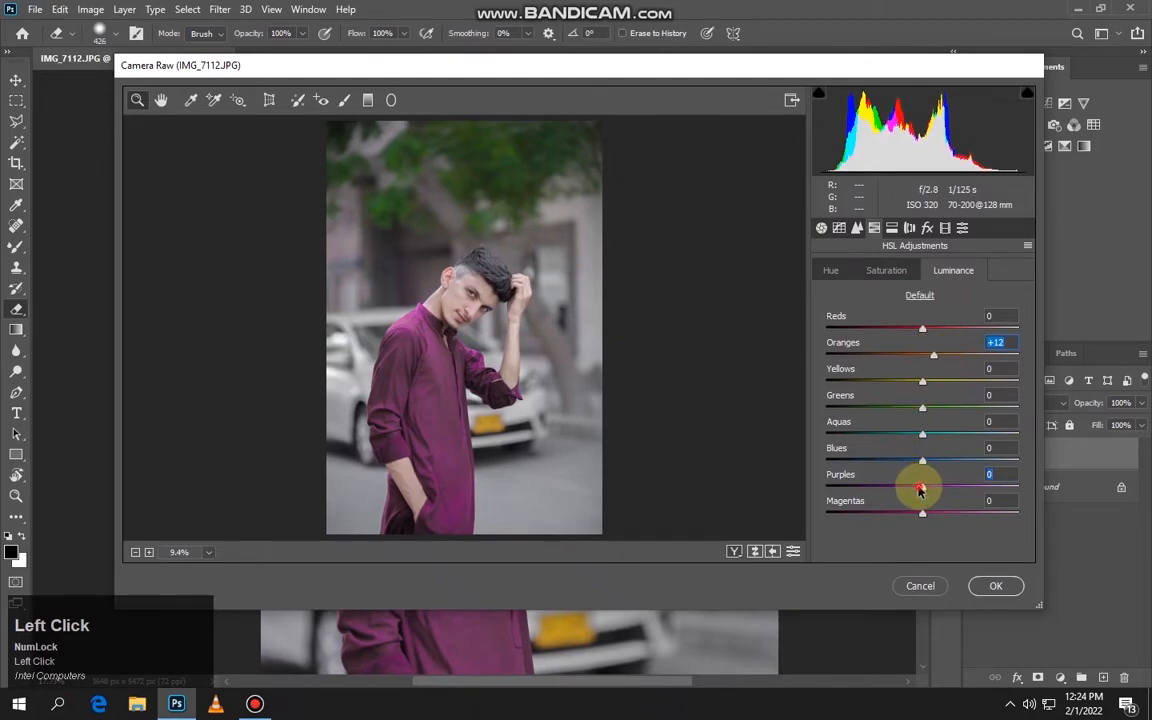
mouse_move(908, 494)
left_mouse_down()
mouse_move(812, 501)
mouse_move(913, 509)
left_mouse_up()
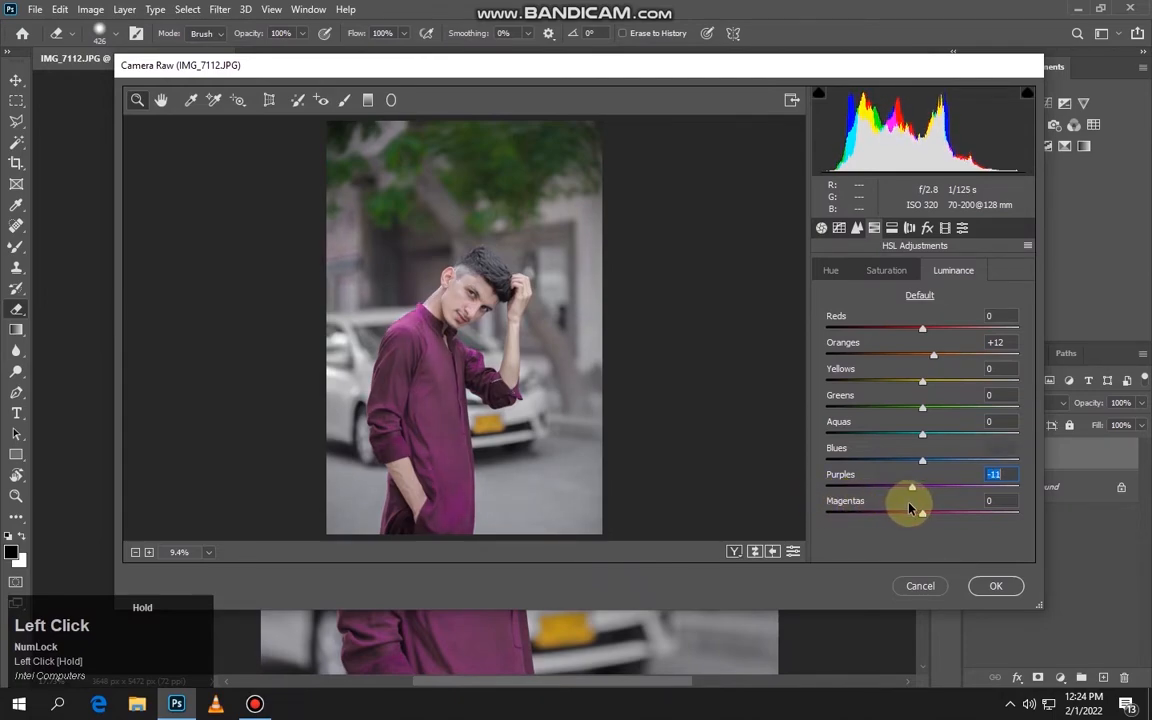
Add a post-crop vignette with Amount -28, Midpoint 21 and Feather about 58, and apply the Camera Raw filter
left_click(927, 228)
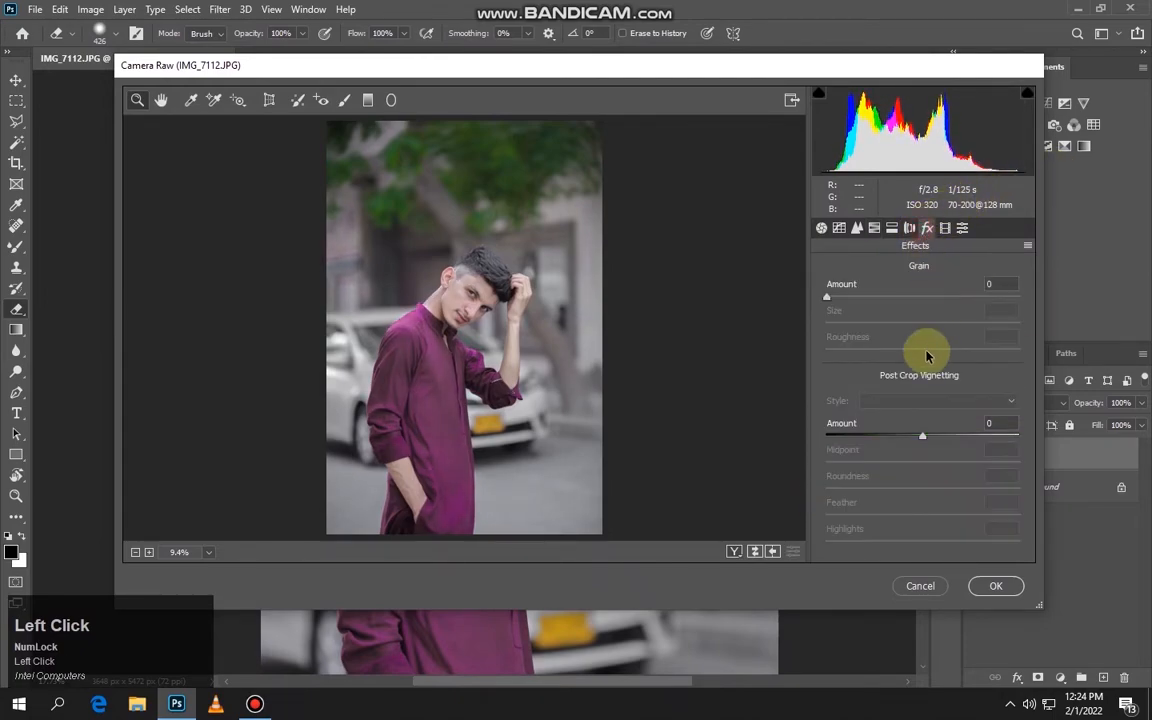
left_click_drag(919, 440, 866, 479)
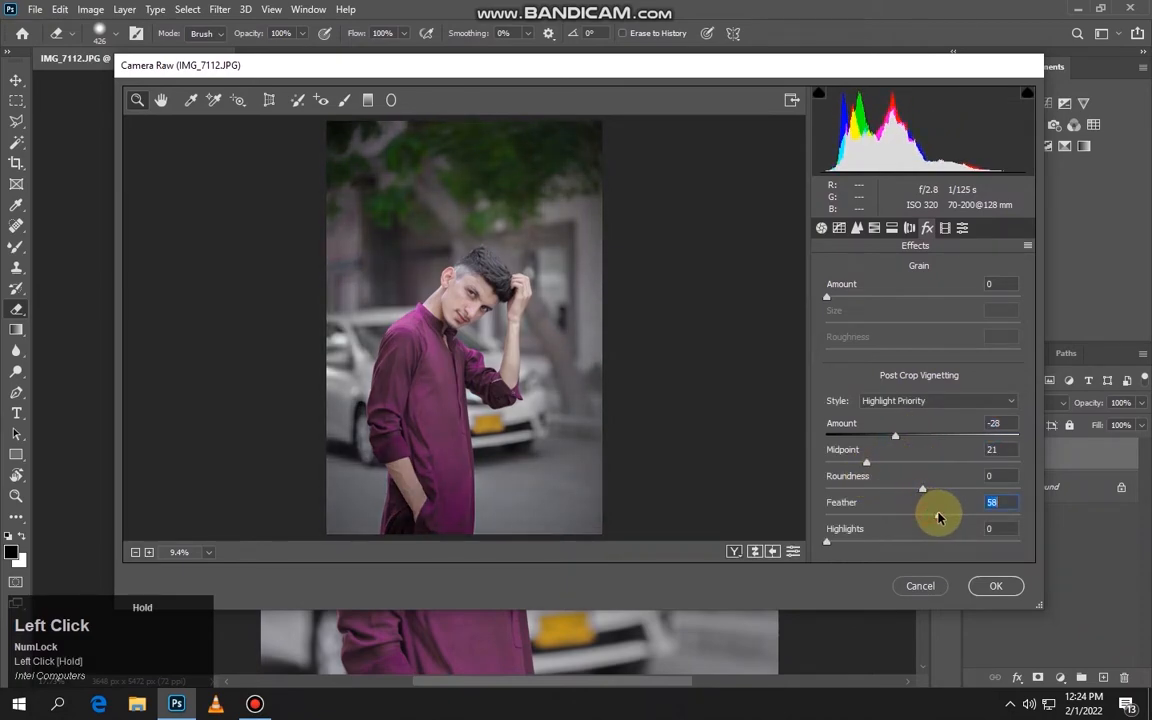
left_click(994, 586)
Enlarge the soft Eraser to 822 px and erase the vignetted Layer 1 over the man's figure
scroll(635, 485, "down", 3)
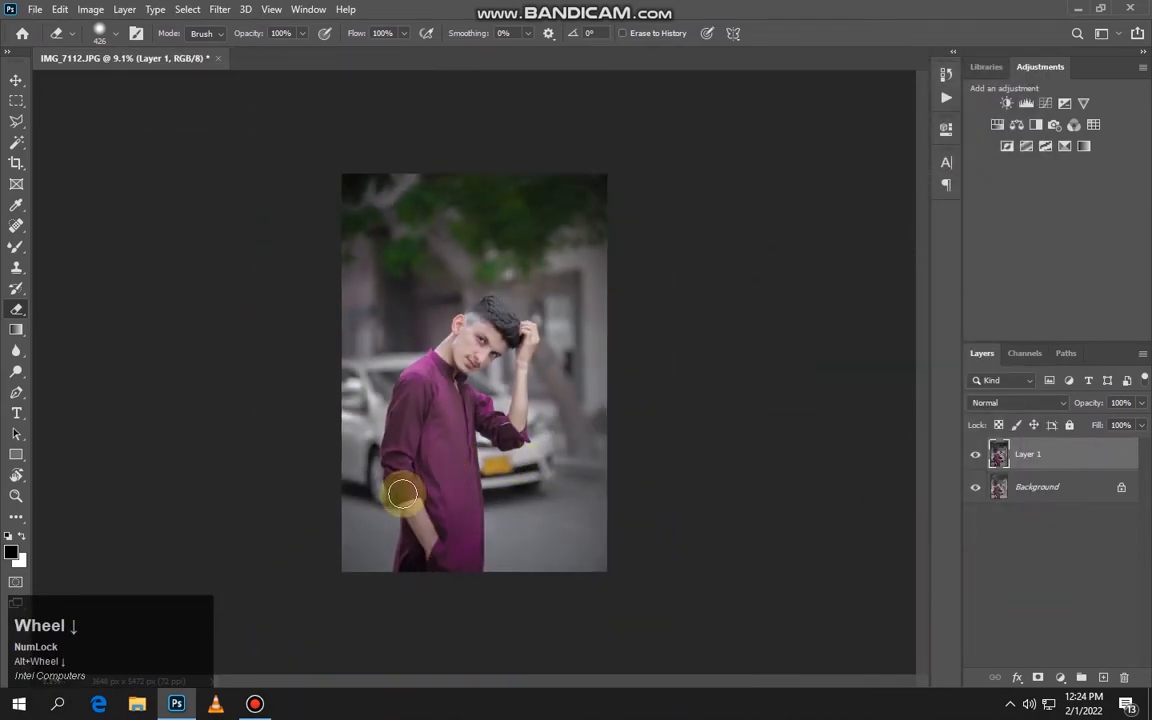
right_click(432, 484, "alt")
mouse_move(432, 484)
left_mouse_down()
mouse_move(437, 545)
mouse_move(432, 399)
mouse_move(415, 473)
mouse_move(412, 390)
mouse_move(458, 530)
mouse_move(427, 545)
mouse_move(417, 599)
mouse_move(451, 505)
left_mouse_up()
scroll(450, 506, "down", 1, "alt")
Smooth the forehead skin along the hairline and above the brows on Layer 1 with the Mixer Brush
scroll(450, 481, "up", 6, "alt")
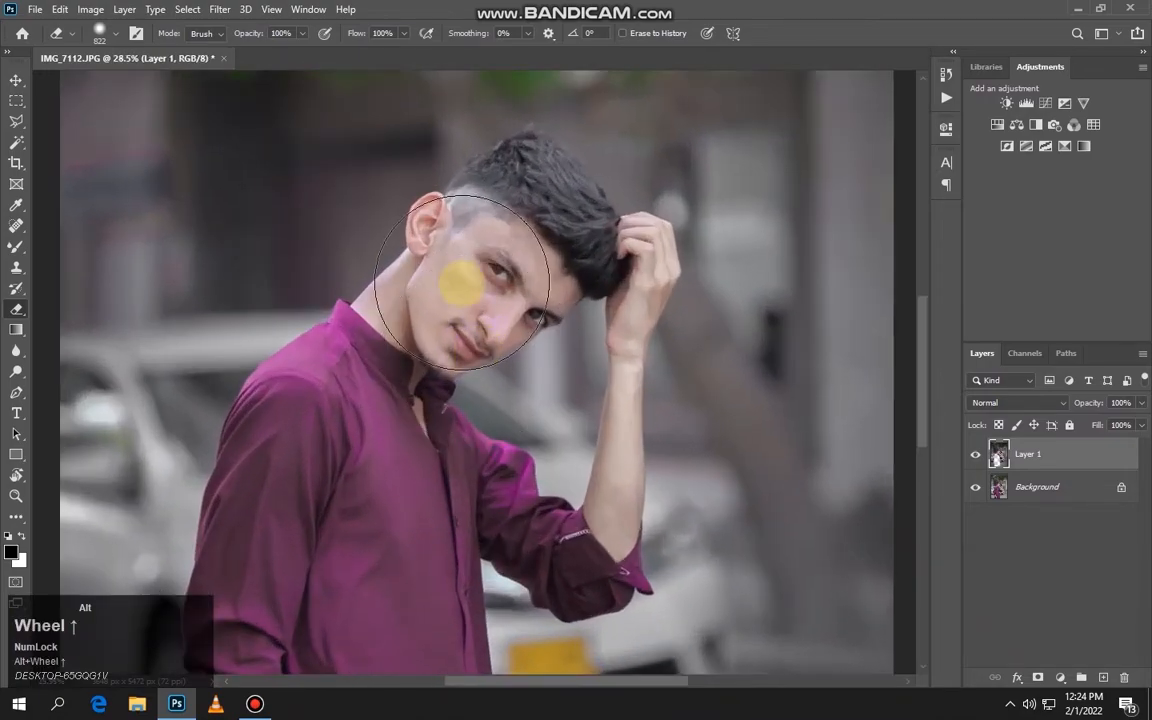
scroll(461, 283, "up", 4, "alt")
left_click_drag(514, 257, 483, 342)
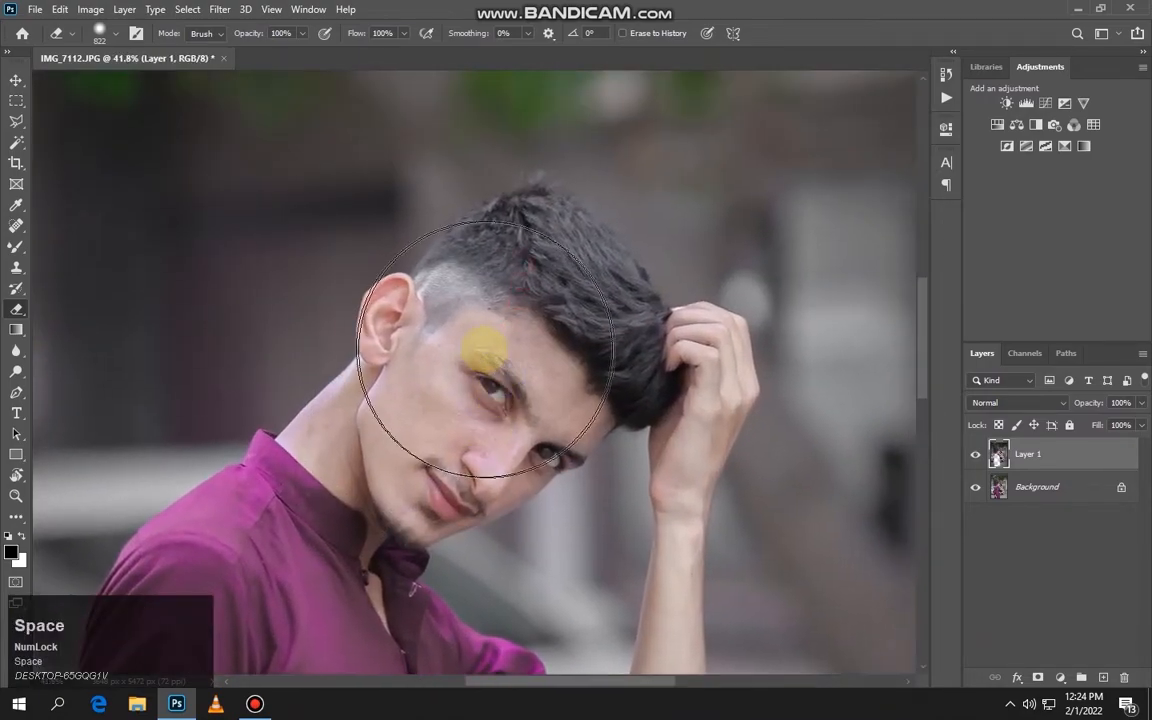
scroll(470, 342, "up", 6, "alt")
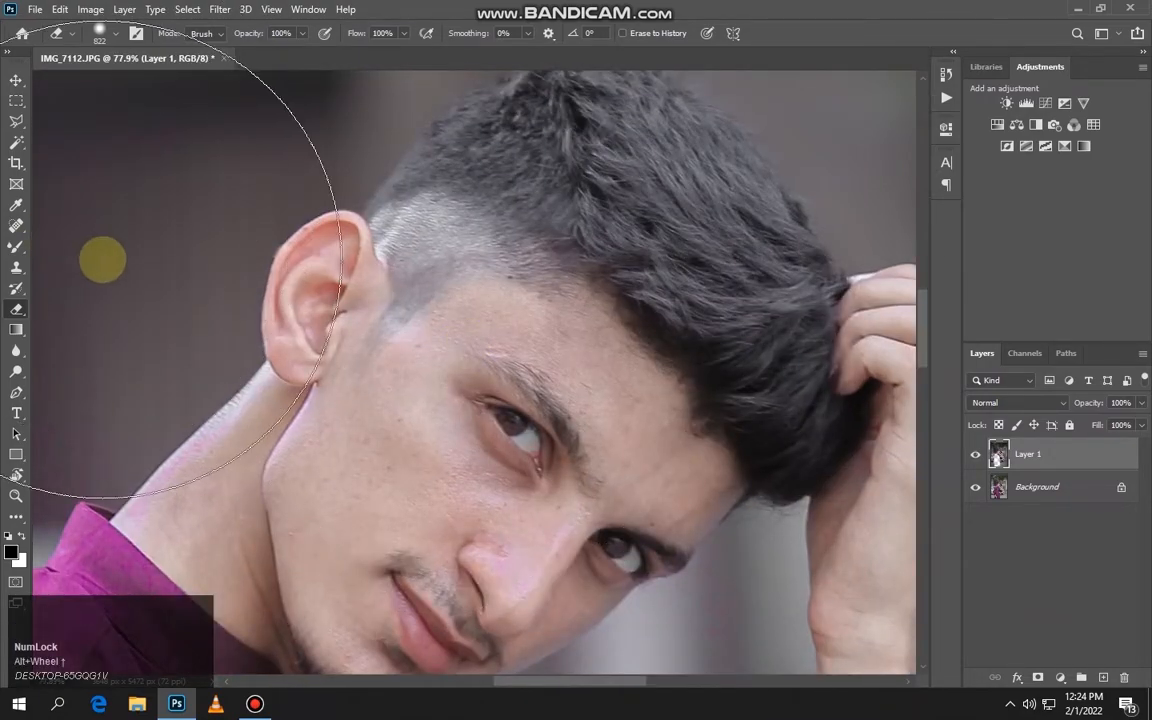
left_click(18, 248)
key("bracketright")
key("bracketright")
key("bracketright")
key("bracketright")
mouse_move(593, 366)
left_mouse_down()
mouse_move(642, 425)
mouse_move(638, 406)
mouse_move(629, 435)
mouse_move(644, 481)
left_mouse_up()
key("bracketleft")
key("bracketleft")
left_click(707, 481)
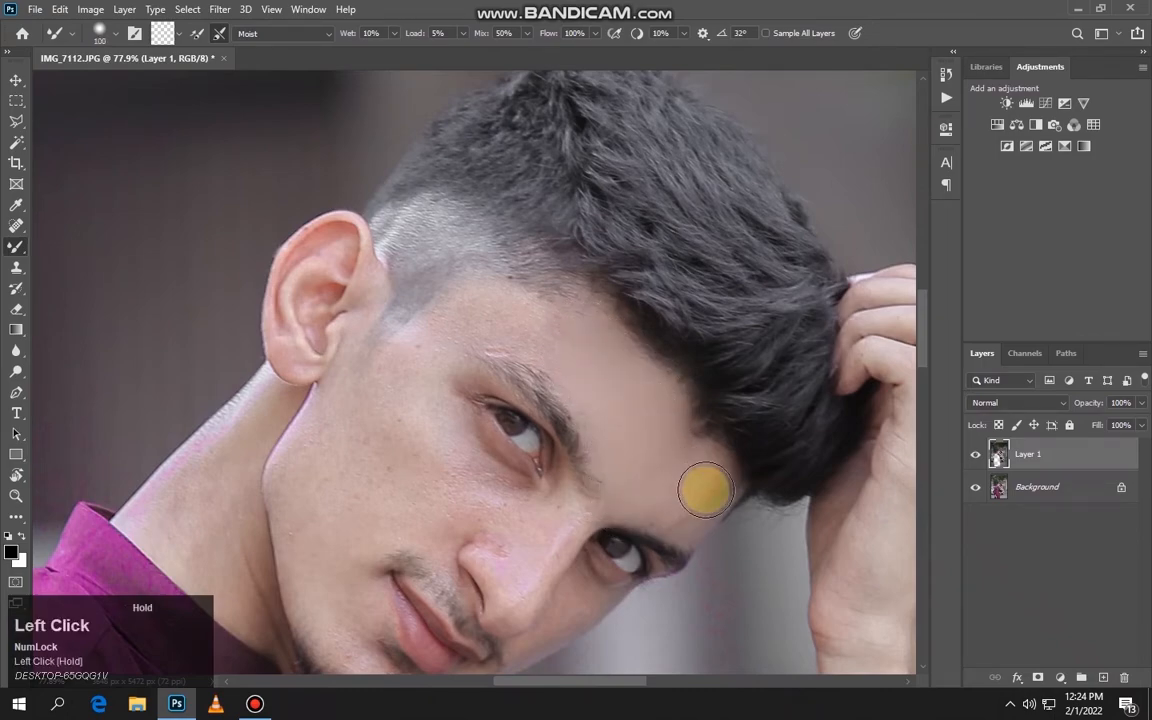
key("bracketright")
key("bracketright")
mouse_move(692, 470)
left_mouse_down()
mouse_move(671, 419)
mouse_move(640, 395)
left_mouse_up()
Blend the skin from the forehead down across the cheek and jaw with the Mixer Brush, varying the brush size
key("bracketleft")
key("bracketright")
key("bracketright")
mouse_move(602, 358)
left_mouse_down()
mouse_move(565, 347)
mouse_move(584, 347)
mouse_move(584, 331)
mouse_move(522, 331)
mouse_move(541, 337)
mouse_move(460, 319)
mouse_move(546, 326)
mouse_move(450, 327)
mouse_move(420, 354)
mouse_move(405, 484)
mouse_move(398, 436)
mouse_move(390, 485)
mouse_move(395, 444)
mouse_move(387, 475)
mouse_move(390, 461)
mouse_move(341, 448)
mouse_move(313, 490)
mouse_move(325, 470)
mouse_move(349, 478)
mouse_move(396, 321)
mouse_move(399, 331)
mouse_move(364, 357)
mouse_move(334, 334)
mouse_move(345, 367)
mouse_move(347, 339)
mouse_move(380, 485)
mouse_move(405, 433)
mouse_move(411, 514)
left_mouse_up()
key("bracketright")
key("bracketright")
key("bracketright")
key("bracketright")
key("bracketleft")
key("bracketleft")
key("space")
key("bracketleft")
key("bracketleft")
key("bracketleft")
key("bracketleft")
key("bracketleft")
key("bracketleft")
key("bracketright")
key("bracketright")
key("bracketright")
key("bracketright")
left_click_drag(402, 450, 401, 466)
Smooth the skin under the eye and beside the nose with the Mixer Brush reduced to about 60 px
key("bracketleft")
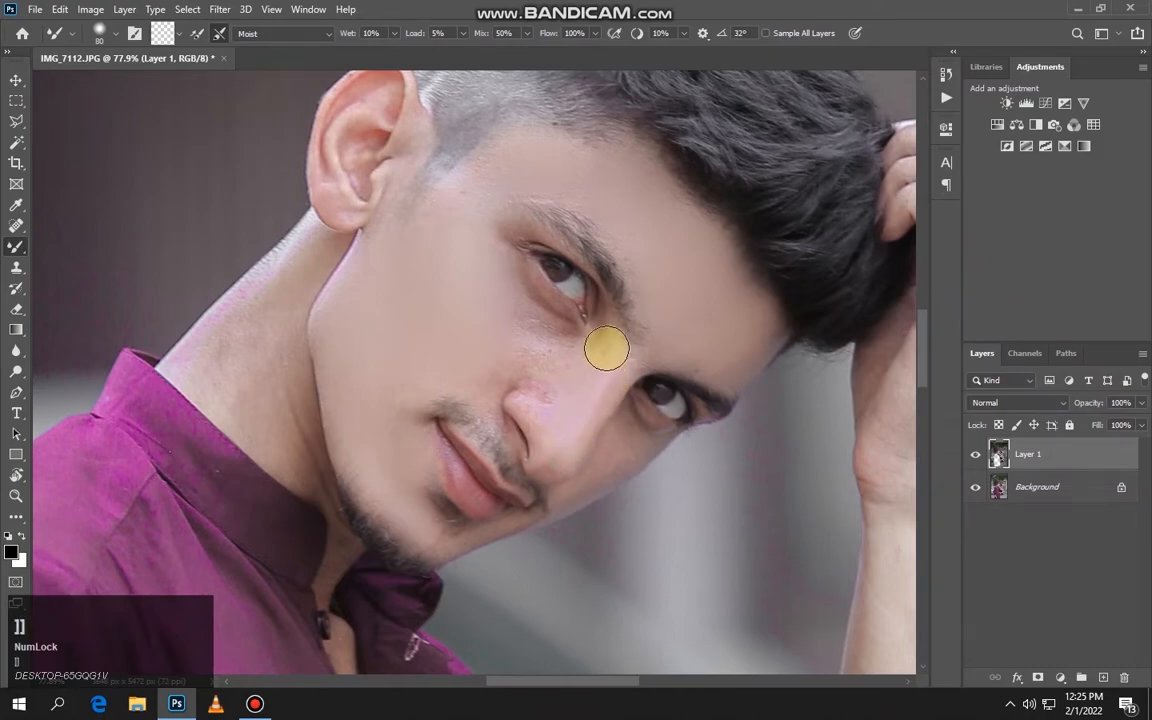
mouse_move(514, 290)
left_mouse_down()
mouse_move(571, 337)
mouse_move(549, 328)
mouse_move(575, 337)
mouse_move(518, 310)
mouse_move(517, 294)
mouse_move(572, 344)
mouse_move(527, 340)
mouse_move(554, 357)
mouse_move(493, 349)
mouse_move(567, 358)
mouse_move(458, 358)
left_mouse_up()
key("bracketright")
key("bracketright")
key("bracketright")
key("bracketleft")
key("bracketleft")
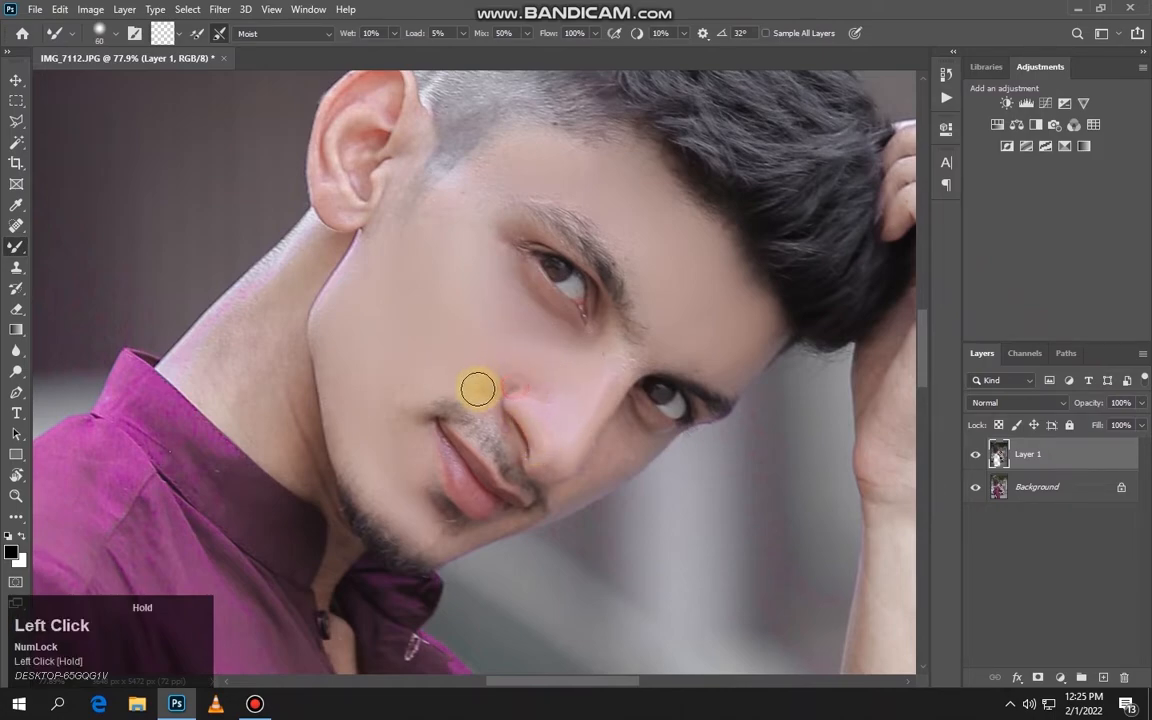
Blend the temple and the skin above the eyebrow with the Mixer Brush enlarged to 125 px
key("bracketright")
key("bracketright")
key("bracketright")
mouse_move(480, 180)
left_mouse_down()
mouse_move(440, 214)
mouse_move(483, 172)
mouse_move(544, 147)
mouse_move(493, 172)
mouse_move(429, 239)
left_mouse_up()
mouse_move(473, 183)
left_mouse_down()
mouse_move(605, 187)
mouse_move(519, 170)
left_mouse_up()
key("bracketright")
key("bracketright")
mouse_move(519, 170)
left_mouse_down()
mouse_move(589, 188)
mouse_move(514, 180)
left_mouse_up()
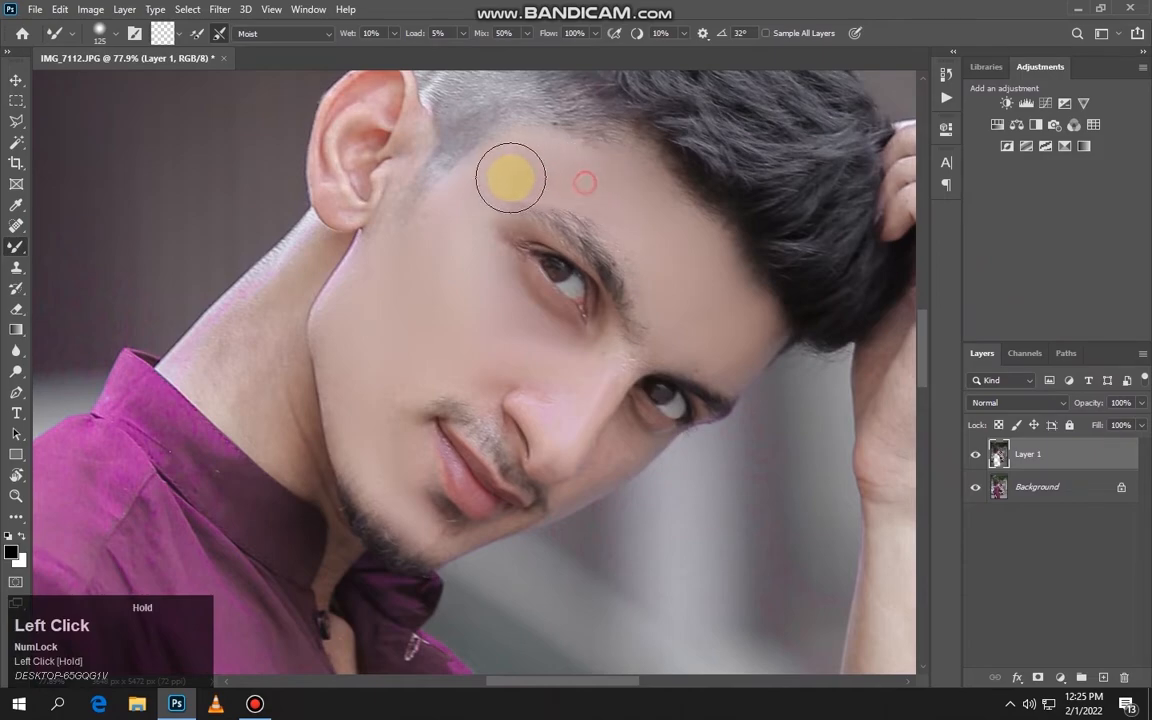
Smooth the nose bridge and the skin between nostril and moustache with a small Mixer Brush of about 45 px
key("space")
left_click_drag(685, 316, 664, 259)
key("bracketleft")
key("bracketleft")
key("bracketleft")
mouse_move(615, 386)
left_mouse_down()
mouse_move(592, 415)
mouse_move(626, 384)
mouse_move(550, 436)
left_mouse_up()
key("bracketleft")
key("bracketleft")
key("bracketleft")
key("bracketleft")
left_click(543, 440)
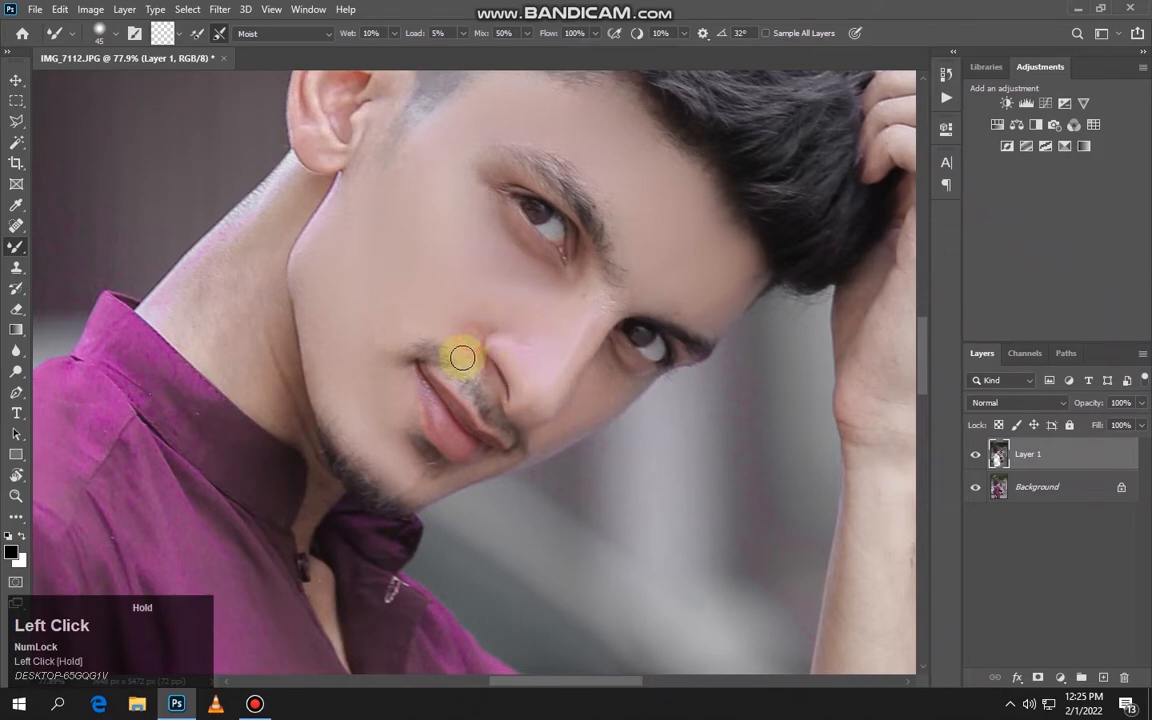
left_click_drag(462, 357, 505, 338)
key("bracketright")
mouse_move(580, 322)
left_mouse_down()
mouse_move(521, 355)
mouse_move(525, 370)
mouse_move(510, 356)
left_mouse_up()
Even out the cheek and jaw skin with broad Mixer Brush strokes, enlarging the brush up to 150 px
key("bracketright")
key("bracketright")
key("bracketright")
key("bracketright")
mouse_move(398, 316)
left_mouse_down()
mouse_move(368, 336)
mouse_move(389, 359)
left_mouse_up()
key("bracketright")
mouse_move(385, 406)
left_mouse_down()
mouse_move(339, 308)
mouse_move(346, 382)
mouse_move(361, 218)
mouse_move(345, 260)
mouse_move(411, 184)
mouse_move(427, 213)
mouse_move(407, 285)
mouse_move(430, 207)
mouse_move(391, 290)
mouse_move(419, 228)
mouse_move(407, 286)
mouse_move(486, 266)
mouse_move(474, 242)
mouse_move(504, 265)
left_mouse_up()
key("bracketright")
key("bracketright")
key("bracketleft")
key("bracketleft")
key("bracketleft")
mouse_move(477, 220)
left_mouse_down()
mouse_move(503, 265)
mouse_move(565, 295)
mouse_move(506, 298)
mouse_move(518, 296)
mouse_move(485, 263)
mouse_move(480, 294)
left_mouse_up()
key("bracketright")
key("bracketright")
key("bracketleft")
key("bracketright")
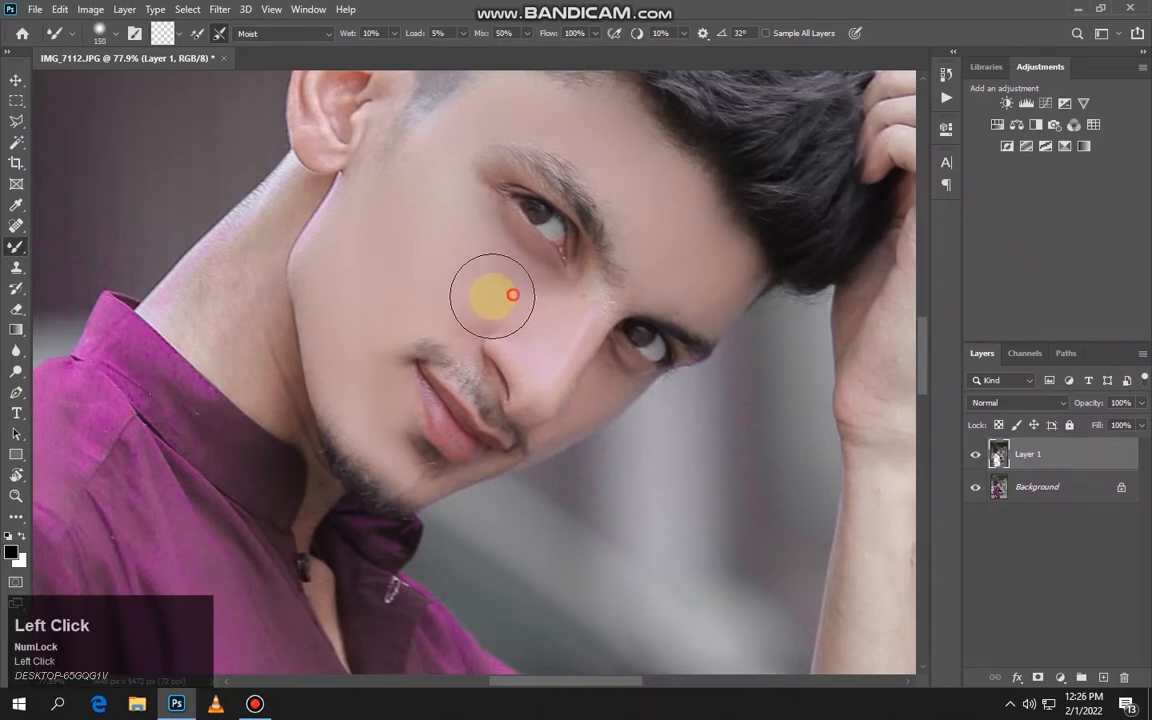
Smooth the purple-tinted, uneven skin on the side of the neck below the ear with the Mixer Brush
scroll(580, 316, "down", 3, "alt")
scroll(558, 347, "down", 1, "alt")
scroll(406, 267, "up", 6, "alt")
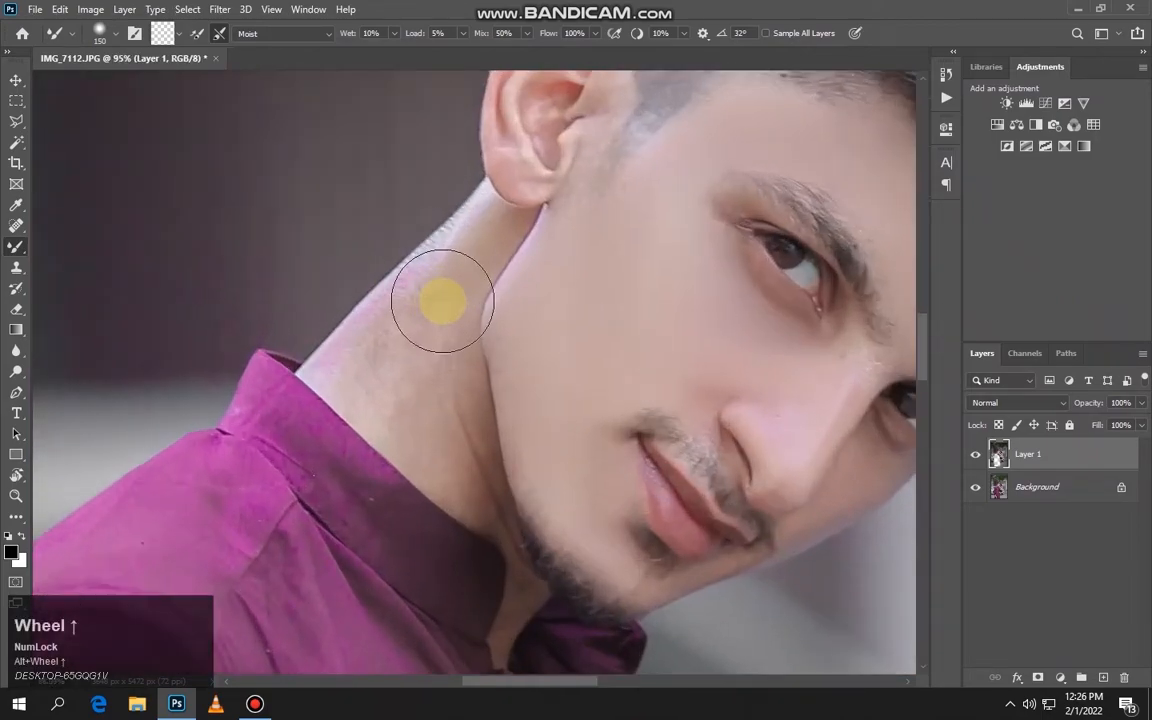
left_click(443, 300)
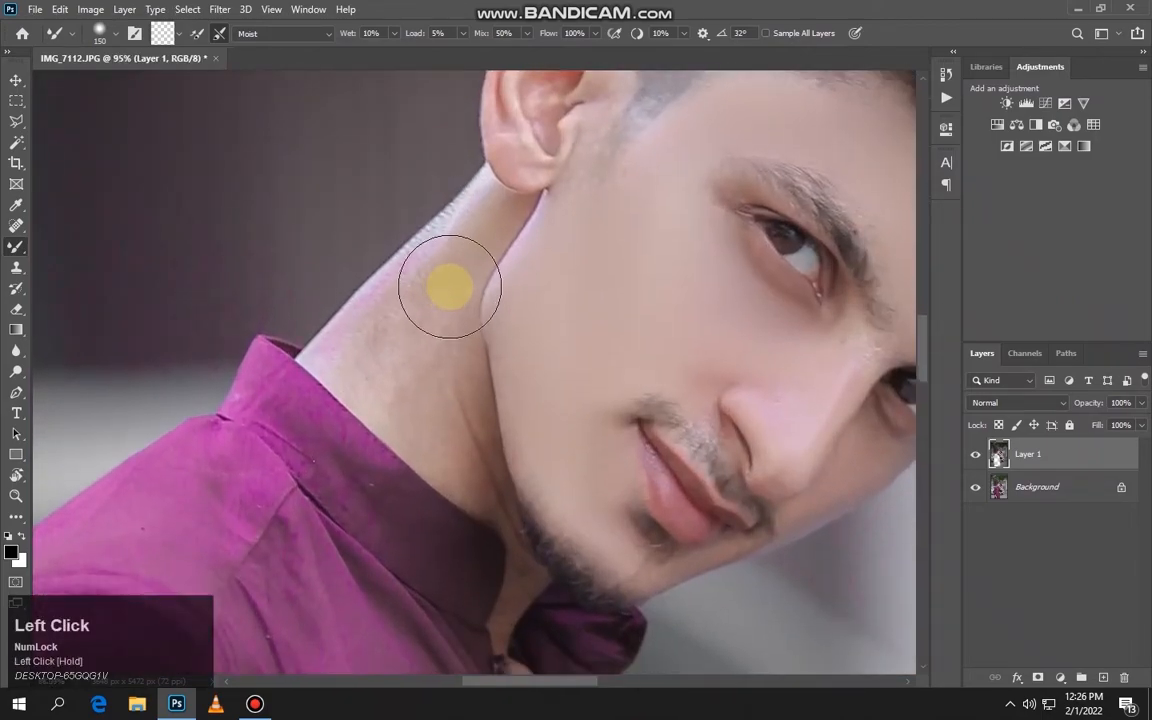
key("bracketleft")
key("bracketleft")
key("bracketleft")
mouse_move(495, 207)
left_mouse_down()
mouse_move(347, 336)
mouse_move(393, 298)
mouse_move(368, 337)
left_mouse_up()
key("bracketright")
mouse_move(445, 272)
left_mouse_down()
mouse_move(410, 362)
mouse_move(415, 340)
mouse_move(373, 365)
left_mouse_up()
key("bracketright")
left_click_drag(451, 277, 419, 373)
Blend the neck skin along the shirt collar and the back edge of the neck with a 50 to 60 px Mixer Brush
key("bracketleft")
key("bracketleft")
mouse_move(345, 360)
left_mouse_down()
mouse_move(406, 419)
mouse_move(382, 376)
mouse_move(418, 427)
mouse_move(451, 347)
mouse_move(484, 466)
mouse_move(455, 414)
mouse_move(493, 491)
left_mouse_up()
key("bracketleft")
key("bracketleft")
key("bracketleft")
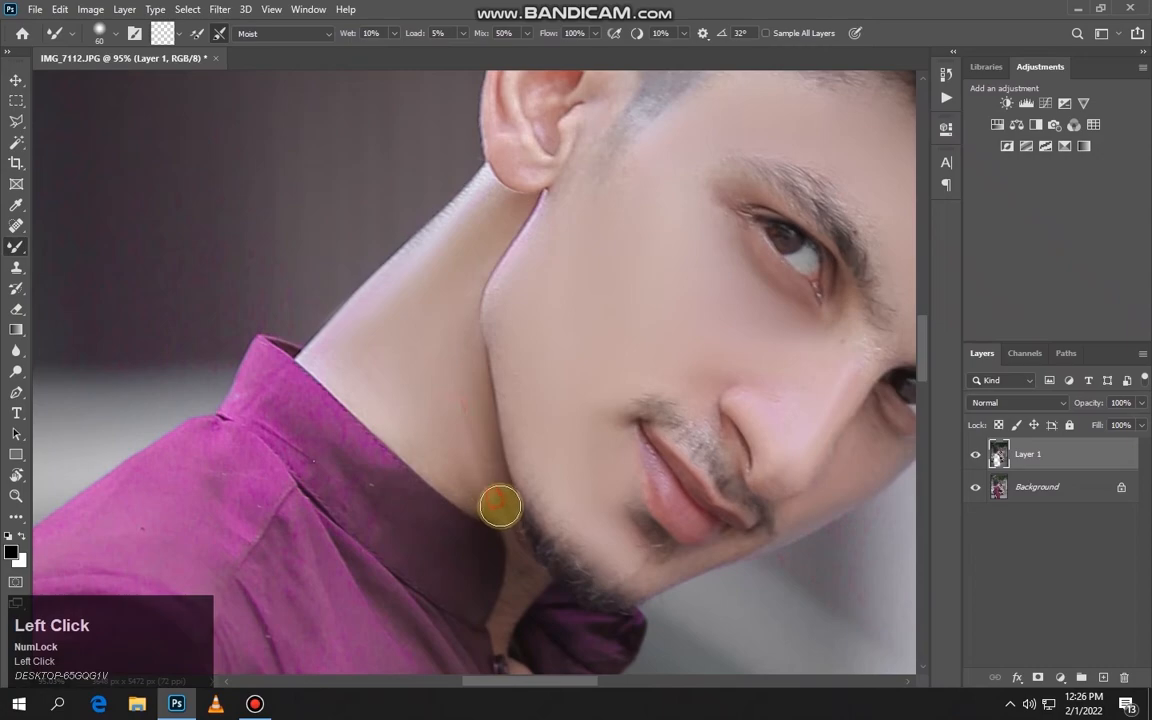
key("bracketright")
mouse_move(432, 427)
left_mouse_down()
mouse_move(499, 514)
mouse_move(484, 450)
mouse_move(482, 486)
mouse_move(456, 450)
mouse_move(492, 497)
mouse_move(348, 368)
mouse_move(365, 388)
mouse_move(390, 380)
mouse_move(443, 246)
mouse_move(487, 203)
mouse_move(485, 189)
mouse_move(431, 241)
left_mouse_up()
key("bracketright")
key("bracketleft")
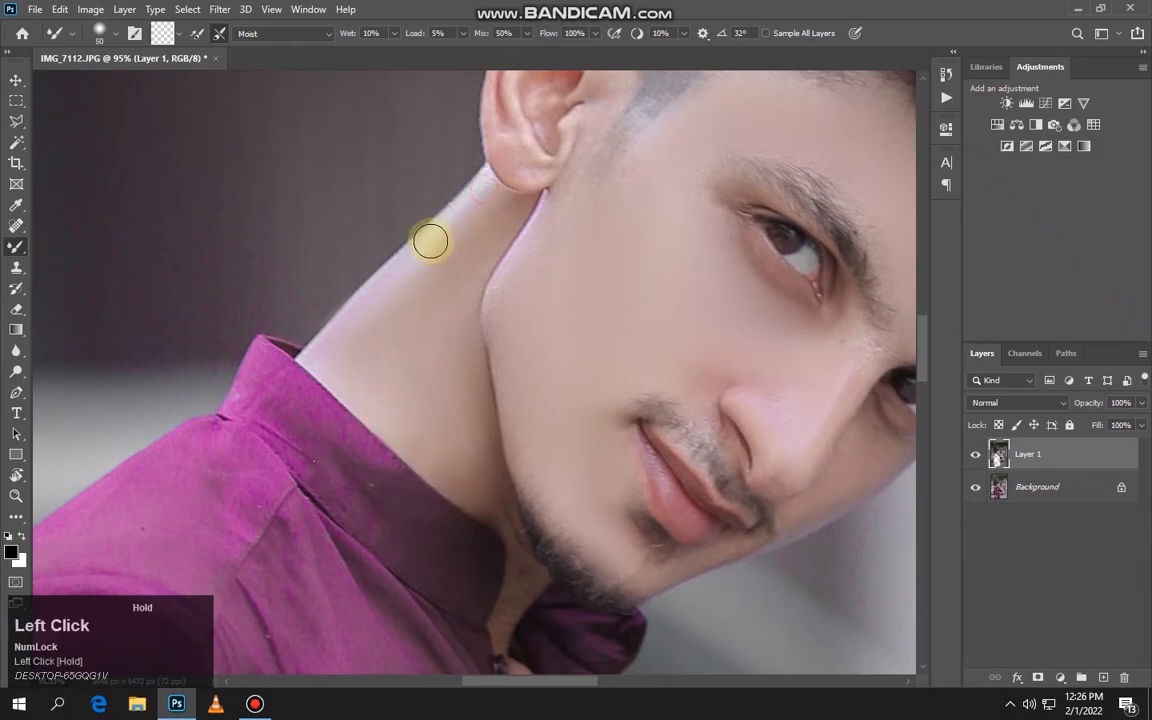
left_click_drag(378, 294, 319, 337)
Smooth the throat inside the collar and the neck under the jaw with the Mixer Brush at 35 to 80 px
key("bracketleft")
mouse_move(507, 512)
left_mouse_down()
mouse_move(520, 328)
mouse_move(539, 373)
mouse_move(495, 438)
mouse_move(510, 395)
mouse_move(488, 458)
left_mouse_up()
key("space")
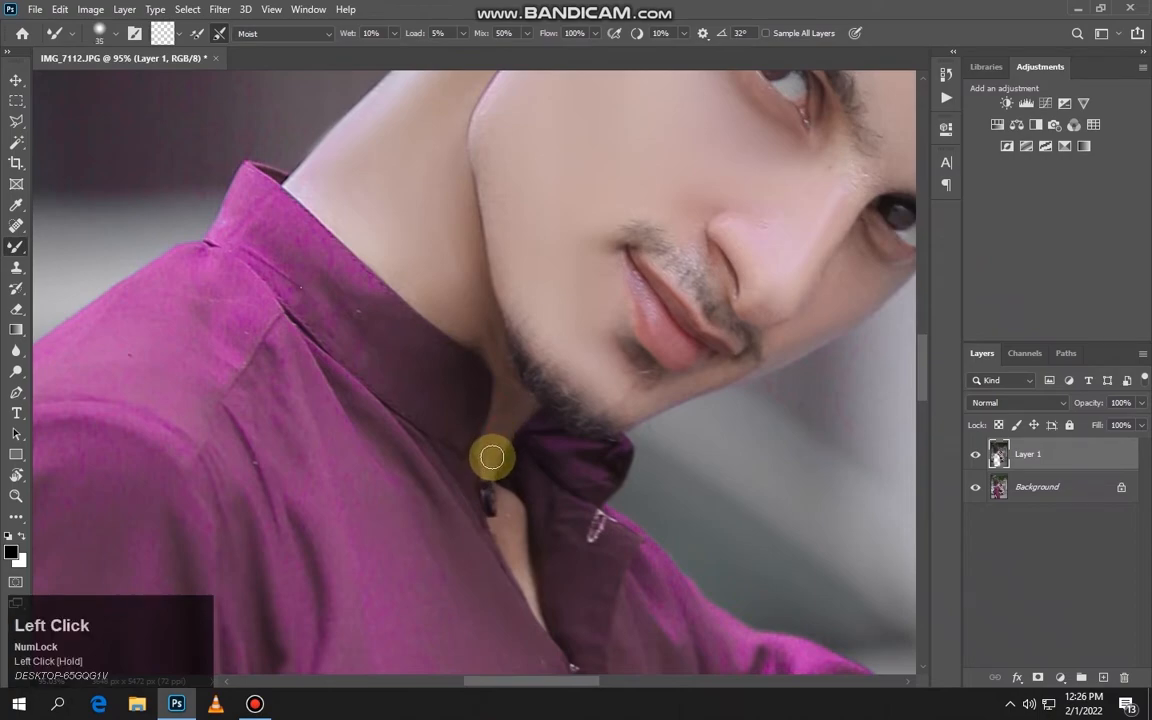
key("bracketright")
mouse_move(520, 403)
left_mouse_down()
mouse_move(493, 331)
mouse_move(494, 345)
mouse_move(437, 296)
left_mouse_up()
key("bracketright")
key("bracketright")
key("bracketright")
key("bracketright")
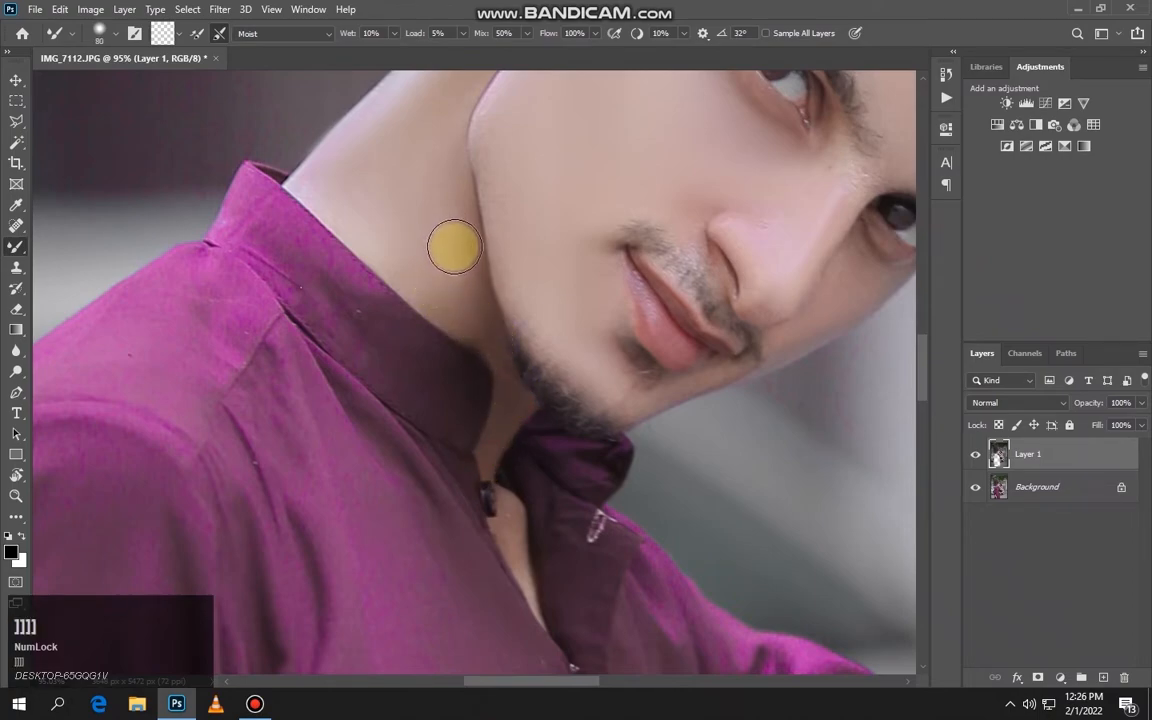
left_click(457, 270)
Smooth the skin in and around the ear with the Mixer Brush at about 50 px
scroll(455, 175, "down", 5)
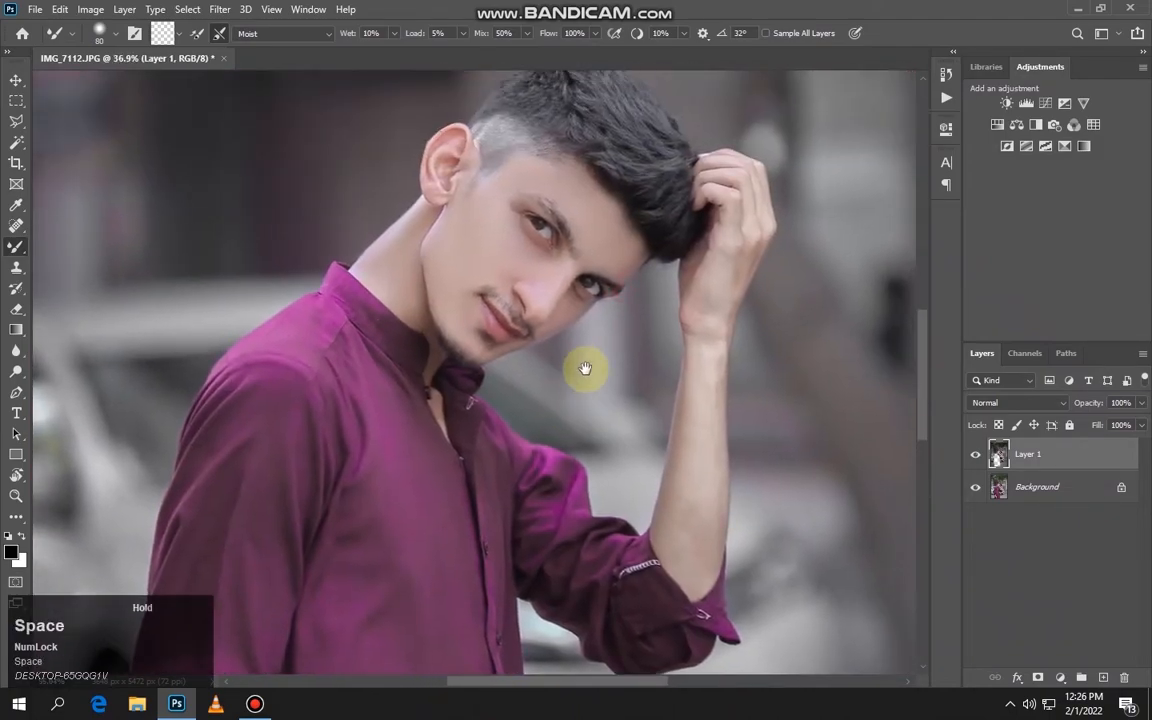
left_click_drag(586, 368, 597, 313)
scroll(445, 121, "up", 4)
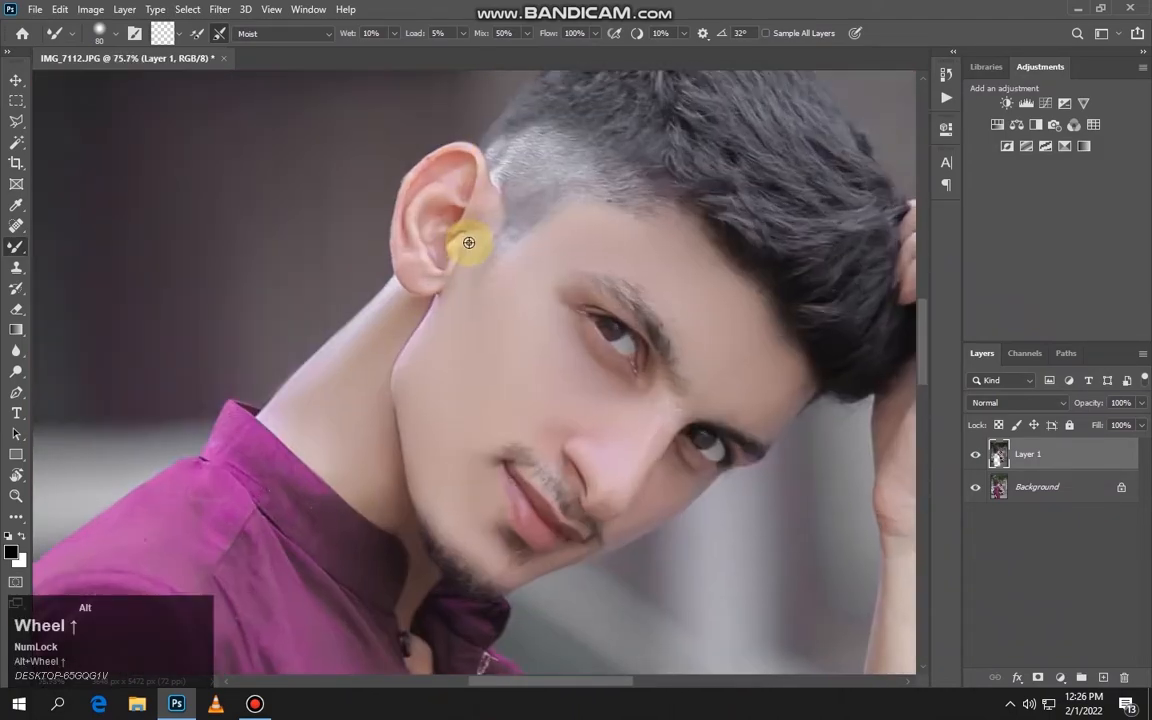
left_click(470, 247)
key("bracketleft")
key("bracketleft")
left_click_drag(483, 189, 412, 258)
key("bracketright")
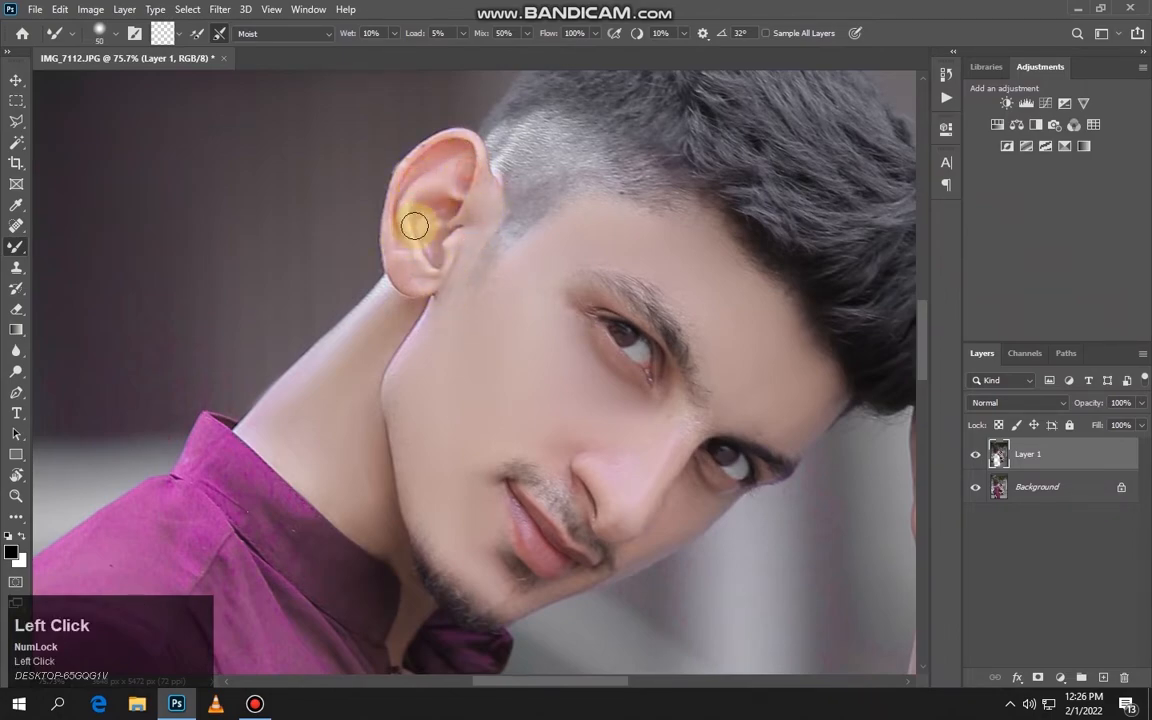
left_click_drag(421, 281, 365, 240)
Smooth the back of the raised hand, the fingers and the wrist with the Mixer Brush
left_click_drag(510, 342, 414, 147)
left_click_drag(604, 419, 494, 321)
scroll(638, 265, "down", 2)
left_click_drag(638, 265, 586, 308)
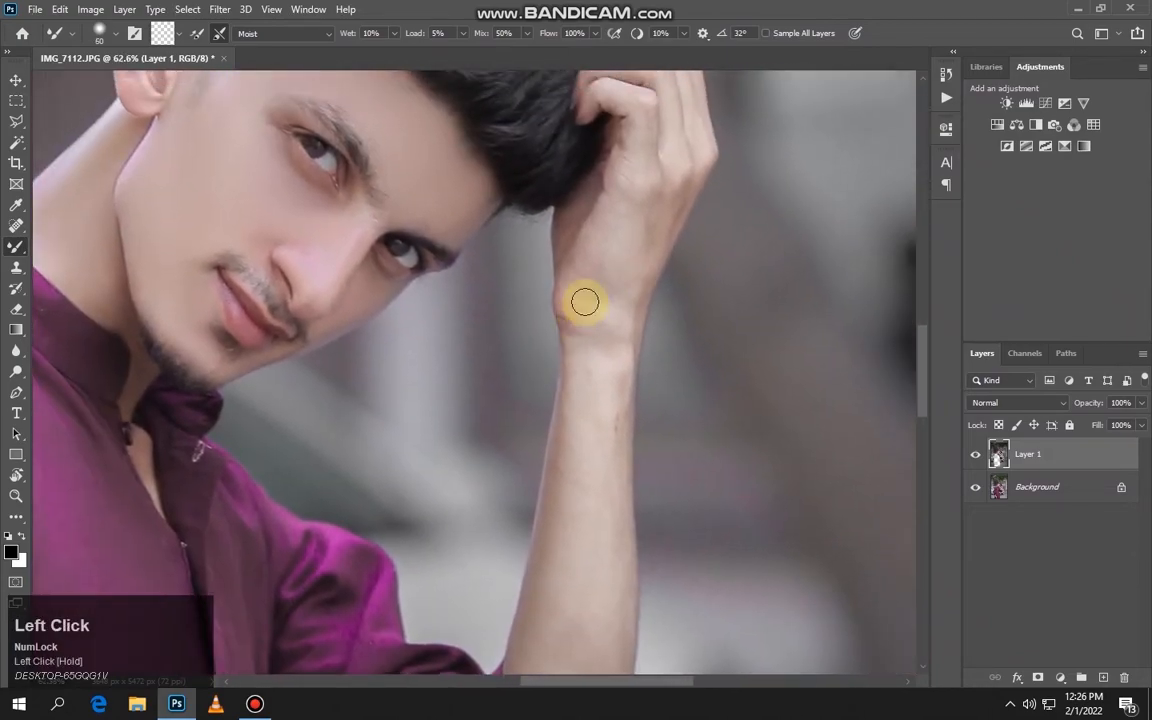
key("bracketright")
mouse_move(609, 236)
left_mouse_down()
mouse_move(599, 284)
mouse_move(622, 215)
left_mouse_up()
key("bracketleft")
key("bracketleft")
key("bracketleft")
mouse_move(641, 114)
left_mouse_down()
mouse_move(634, 224)
mouse_move(582, 358)
left_mouse_up()
Smooth the raised forearm from the wrist down to the elbow with the Mixer Brush at about 100 px
key("bracketright")
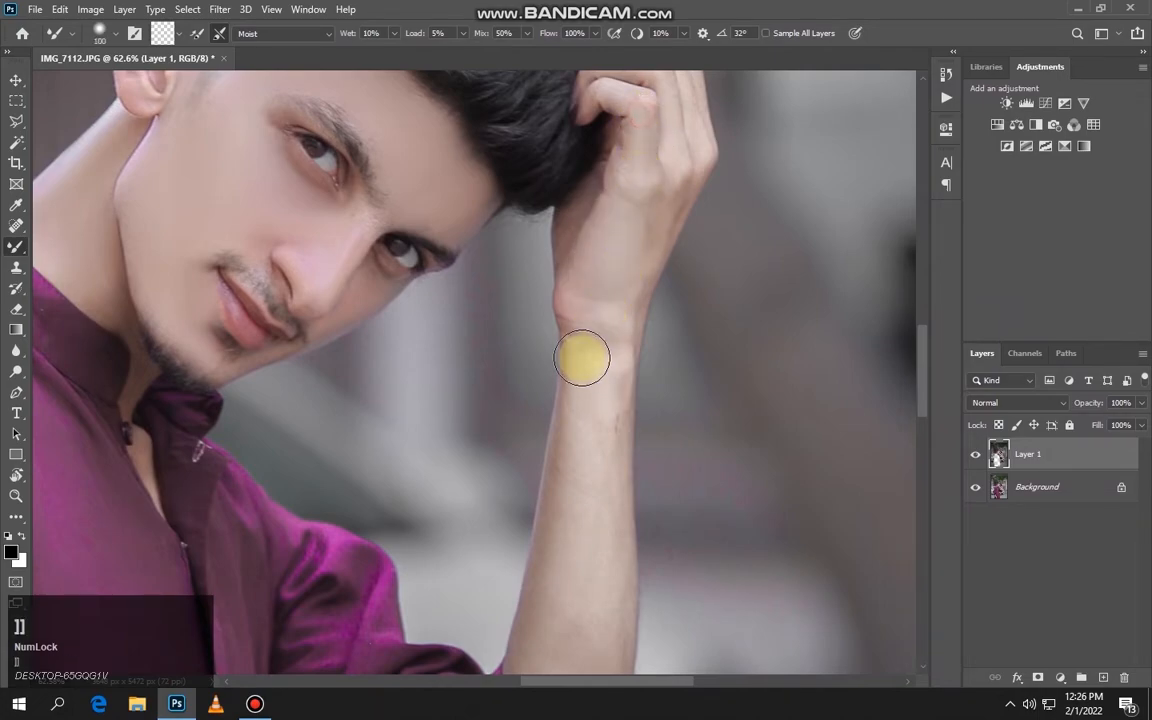
mouse_move(600, 425)
left_mouse_down()
mouse_move(585, 301)
mouse_move(566, 446)
mouse_move(565, 370)
mouse_move(527, 592)
mouse_move(559, 519)
mouse_move(561, 612)
mouse_move(588, 438)
mouse_move(576, 602)
left_mouse_up()
mouse_move(579, 537)
left_mouse_down()
mouse_move(571, 621)
mouse_move(552, 585)
mouse_move(537, 583)
mouse_move(548, 627)
mouse_move(524, 572)
mouse_move(537, 636)
mouse_move(571, 633)
left_mouse_up()
key("bracketleft")
key("bracketleft")
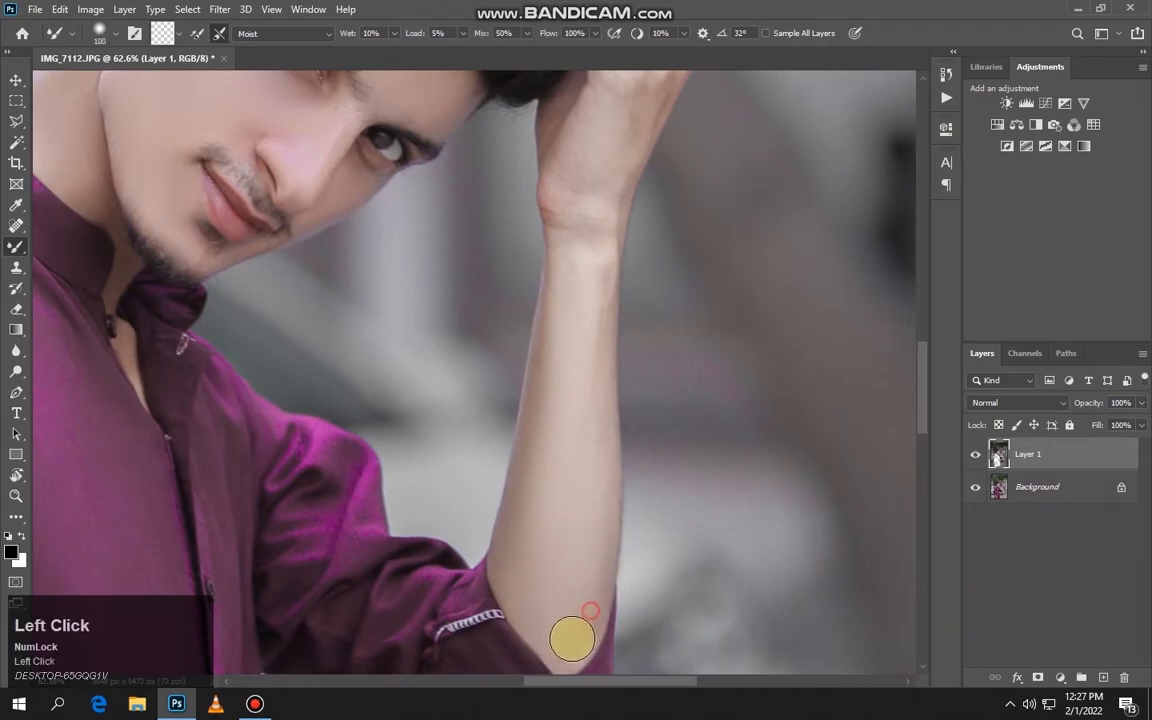
Smooth the remaining skin along the raised forearm and its edges with the Mixer Brush at 100 down to 70 px
mouse_move(612, 318)
left_mouse_down()
mouse_move(591, 397)
mouse_move(584, 206)
mouse_move(567, 238)
mouse_move(576, 270)
mouse_move(595, 189)
mouse_move(596, 283)
mouse_move(586, 215)
mouse_move(545, 342)
left_mouse_up()
key("bracketleft")
mouse_move(614, 247)
left_mouse_down()
mouse_move(580, 334)
mouse_move(568, 264)
mouse_move(552, 259)
mouse_move(537, 316)
mouse_move(521, 254)
mouse_move(529, 232)
mouse_move(515, 287)
left_mouse_up()
key("bracketleft")
scroll(517, 282, "down", 6)
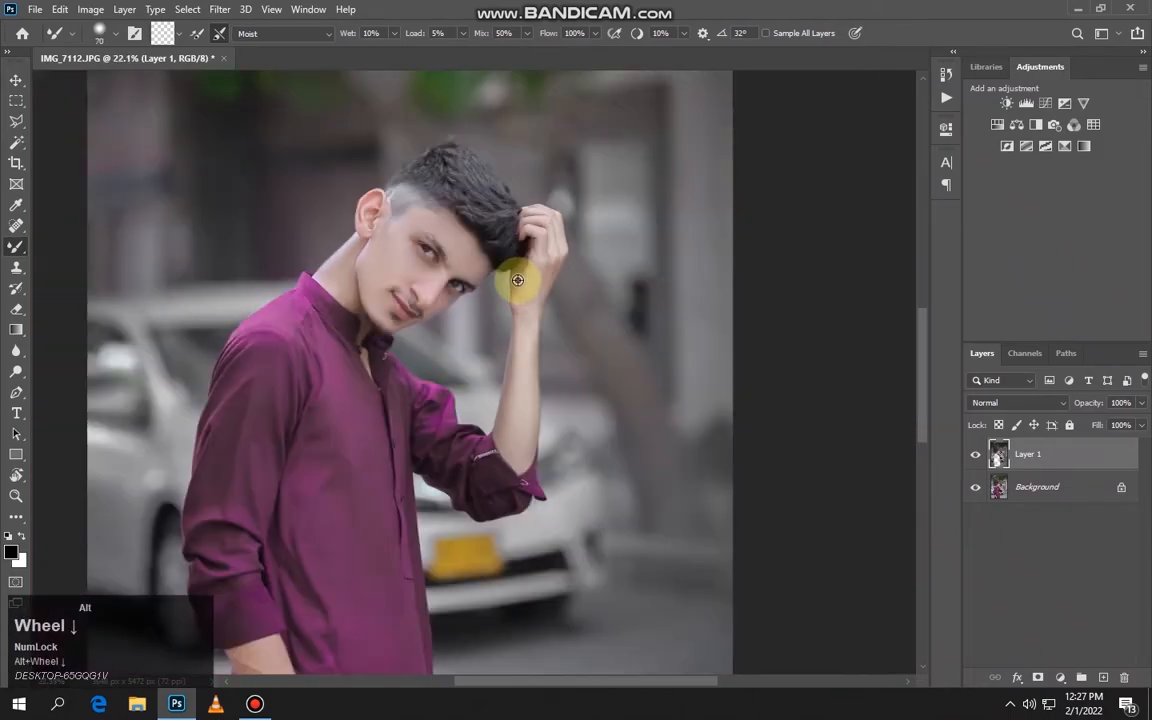
Smooth the lowered forearm between the rolled sleeve and the pocket with the Mixer Brush at 70 px
left_click(465, 347)
scroll(404, 584, "up", 4)
left_click(378, 478)
left_click_drag(378, 478, 386, 360)
scroll(384, 364, "down", 3)
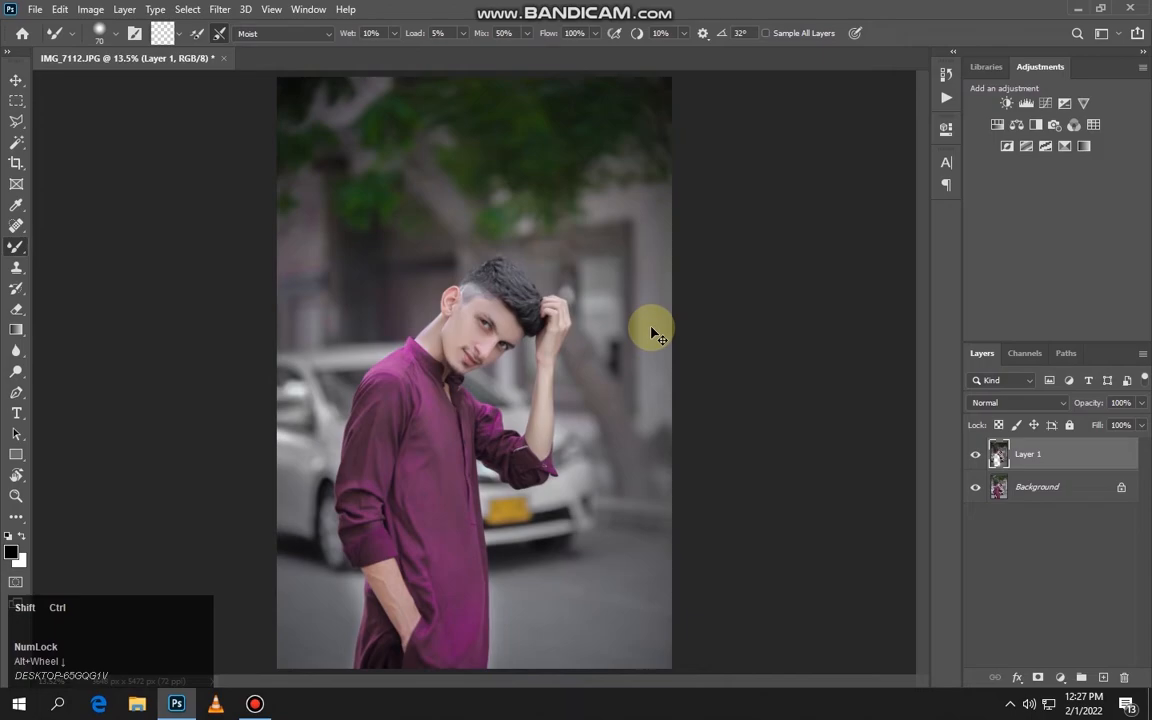
Merge the visible layers, duplicate the merged image onto a new layer and open the Camera Raw filter on it
key("ctrl+shift+e")
key("ctrl+j")
key("ctrl+shift+a")
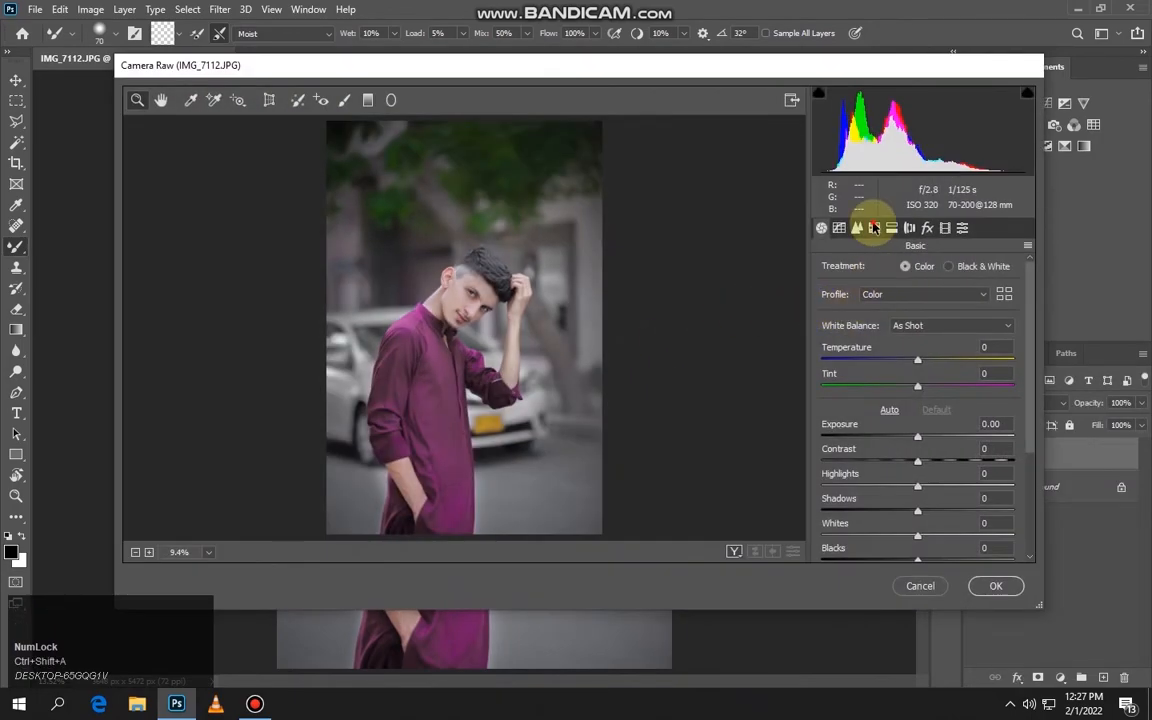
Set the HSL saturation to -36 for reds and -20 for oranges, and the luminance to +17 for reds and +33 for oranges
left_click(873, 228)
left_click(857, 228)
left_click(873, 228)
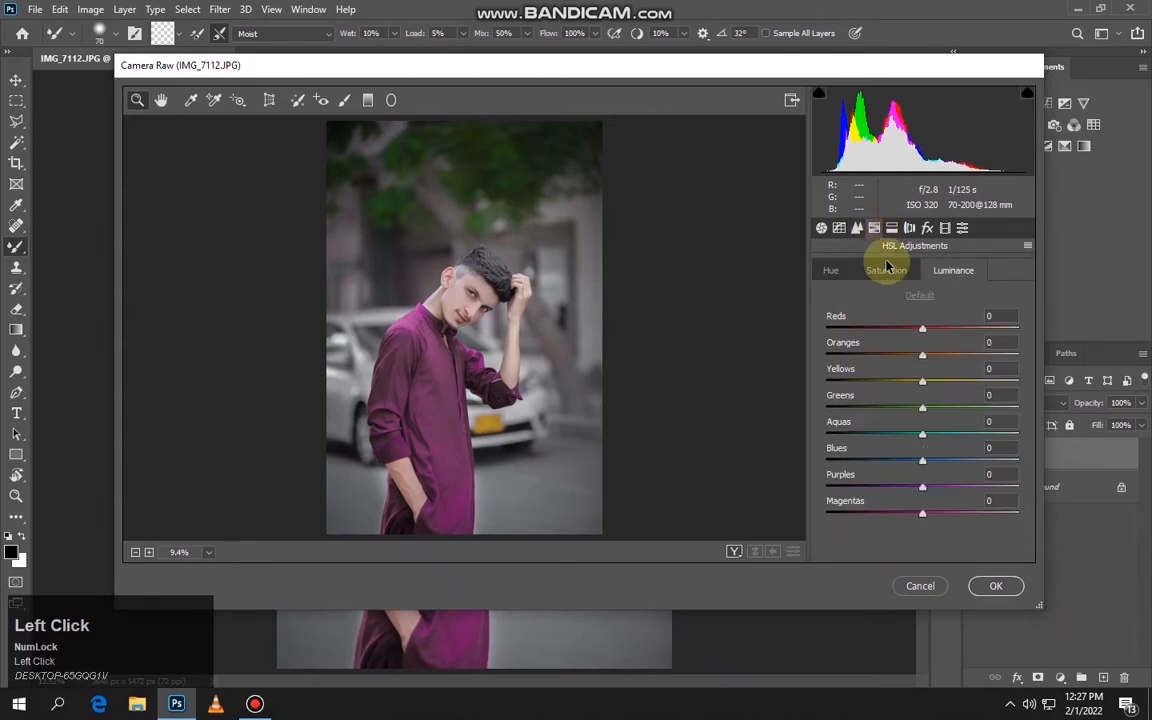
left_click(886, 268)
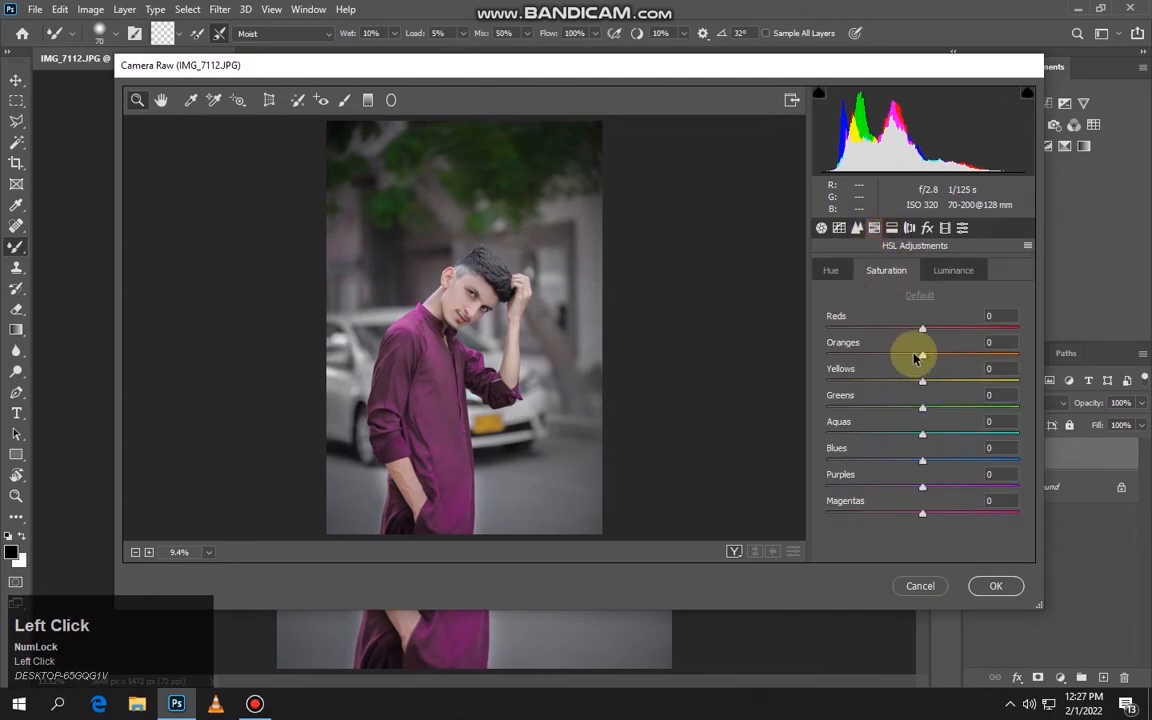
left_click_drag(869, 368, 898, 368)
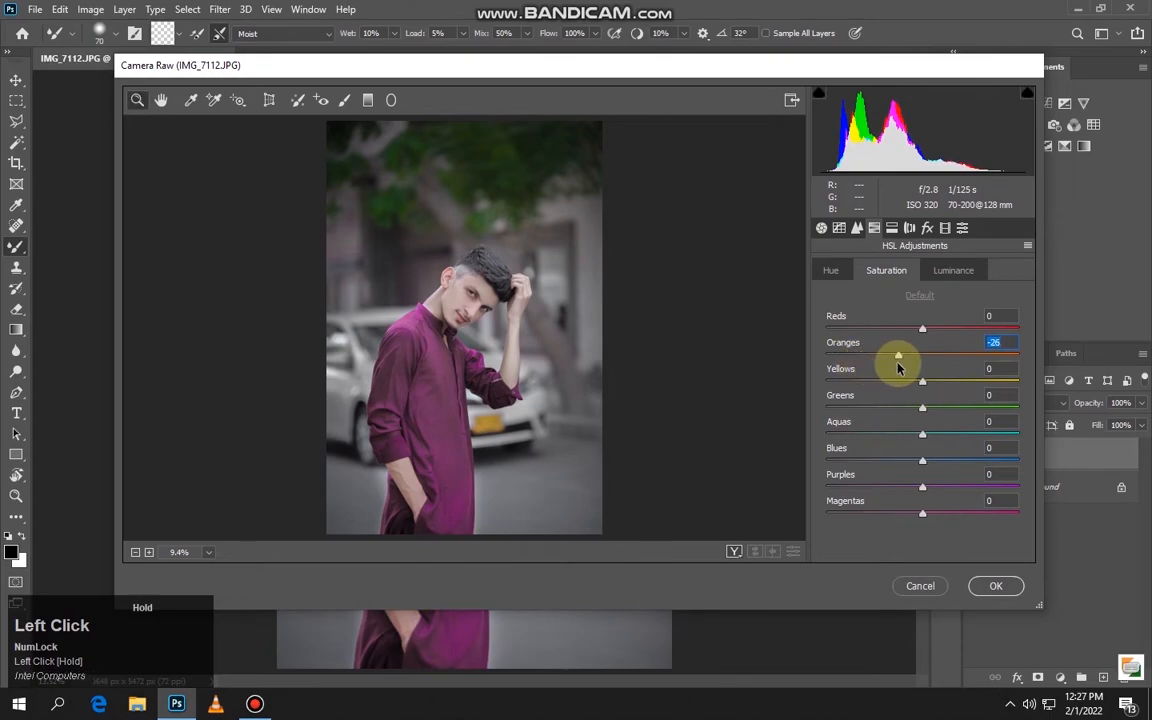
left_click(953, 270)
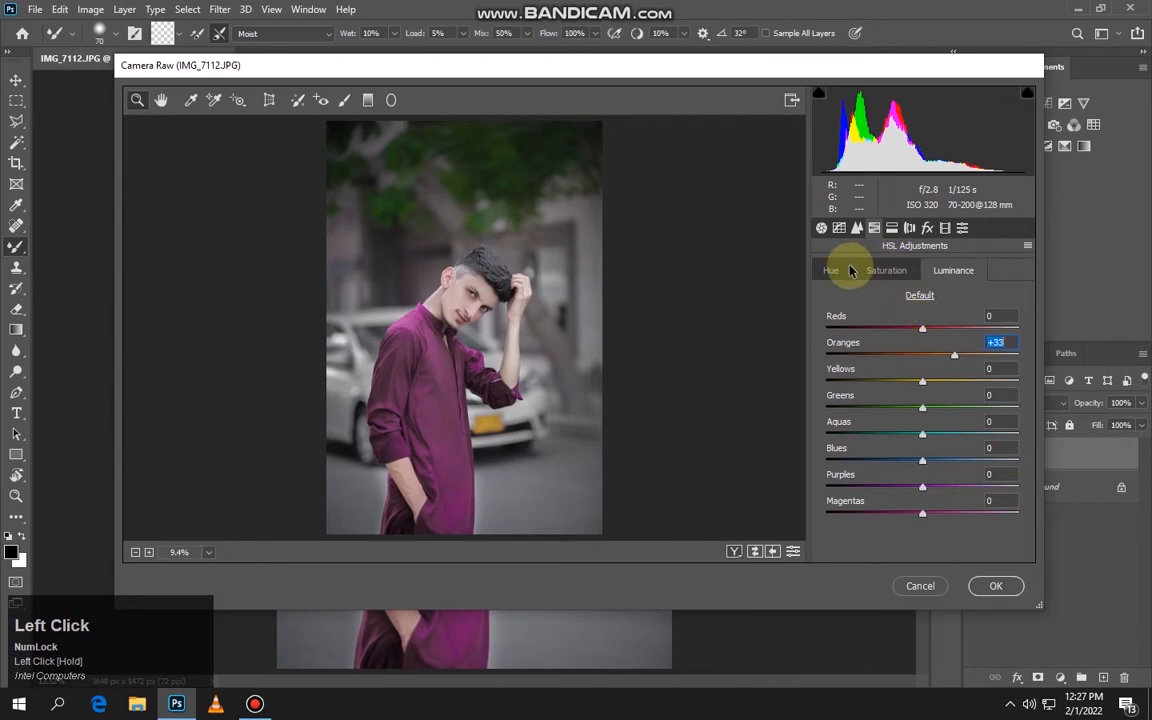
left_click(871, 277)
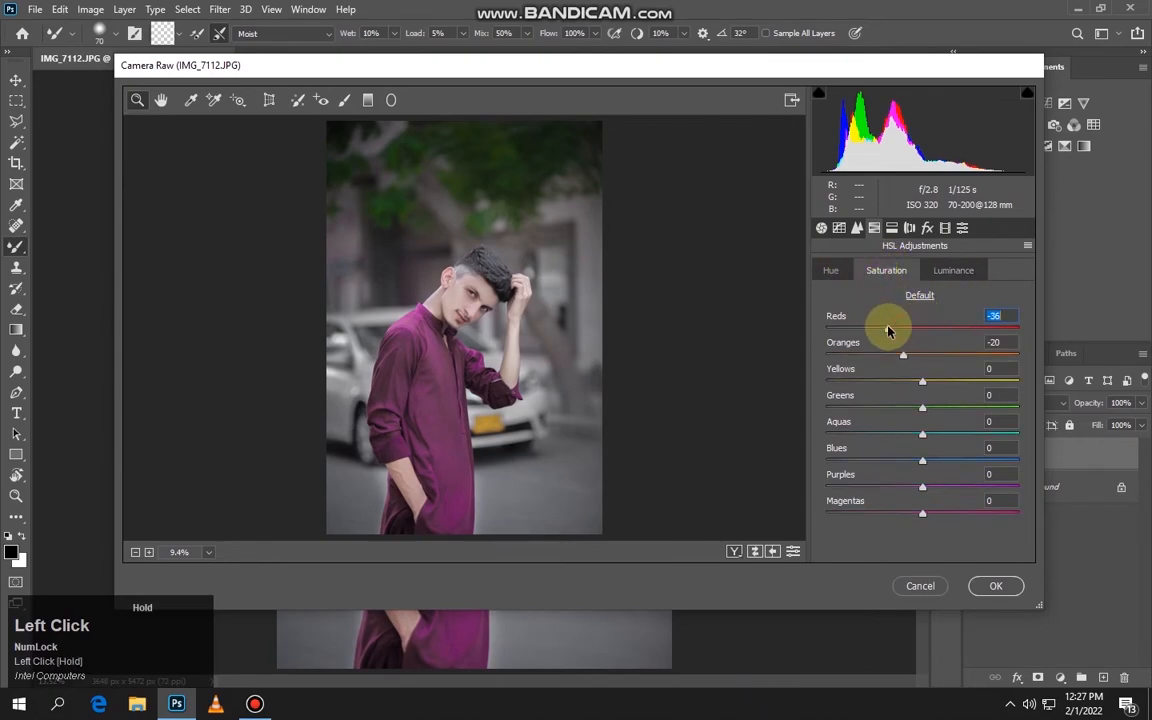
left_click(958, 268)
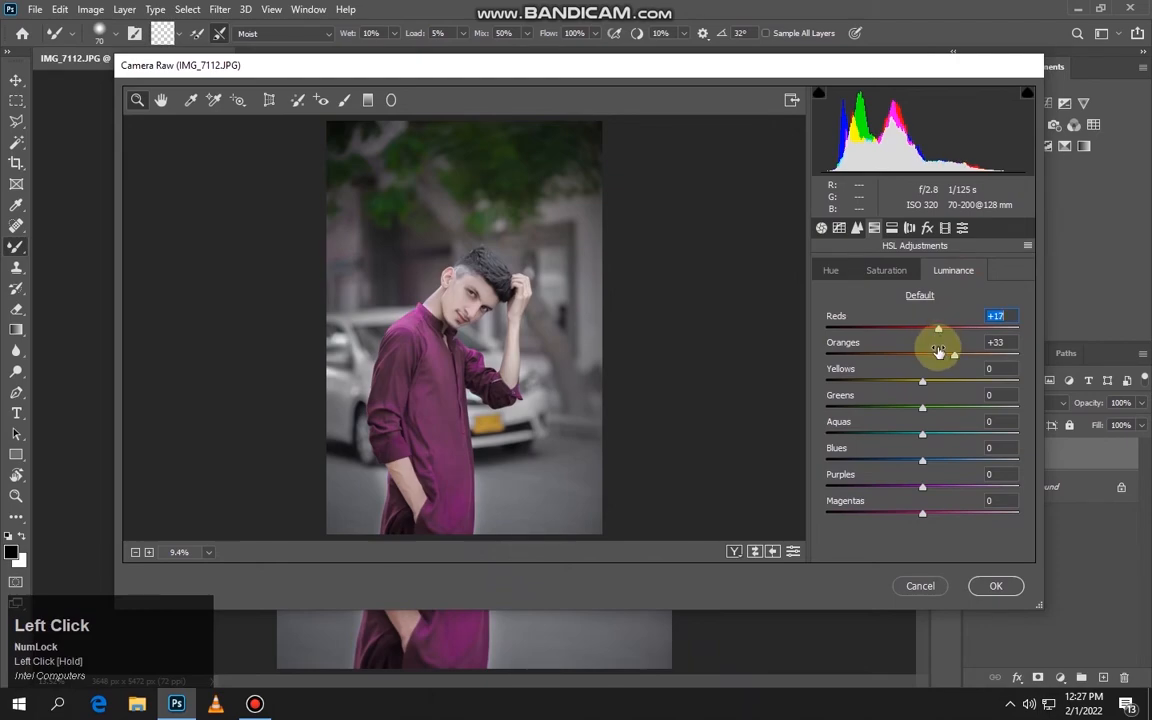
Darken the Shadows to -18 in the basic Camera Raw adjustments
left_click(821, 228)
left_click(821, 229)
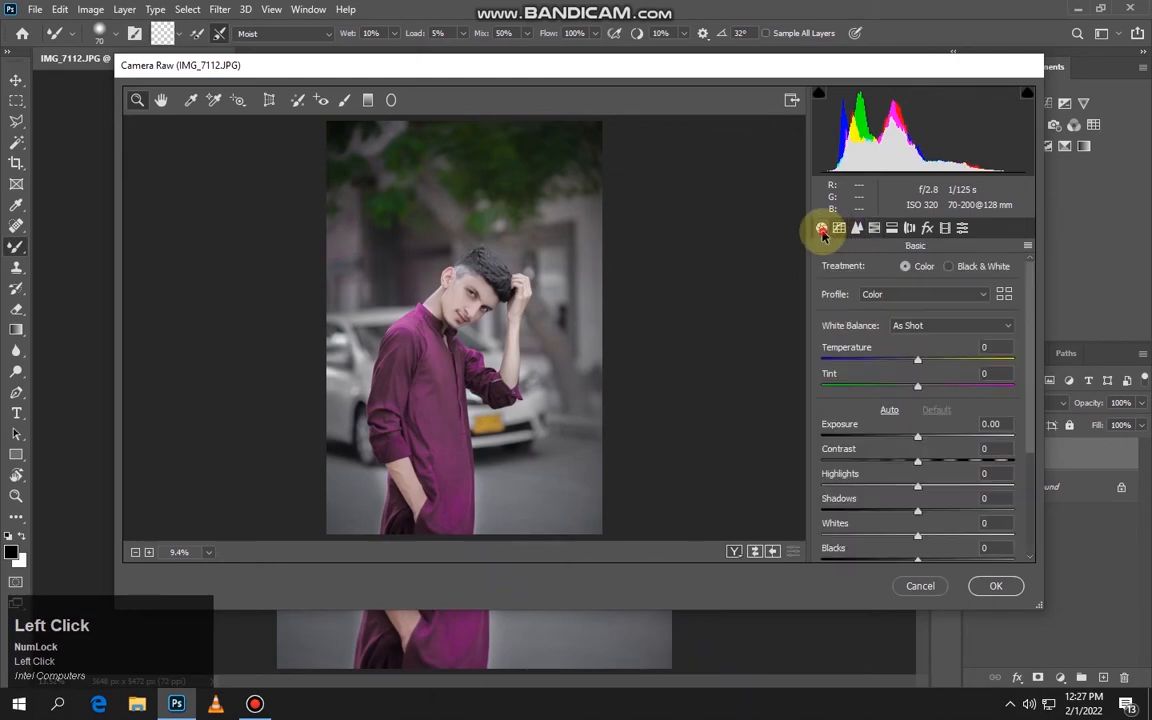
left_click_drag(918, 510, 900, 517)
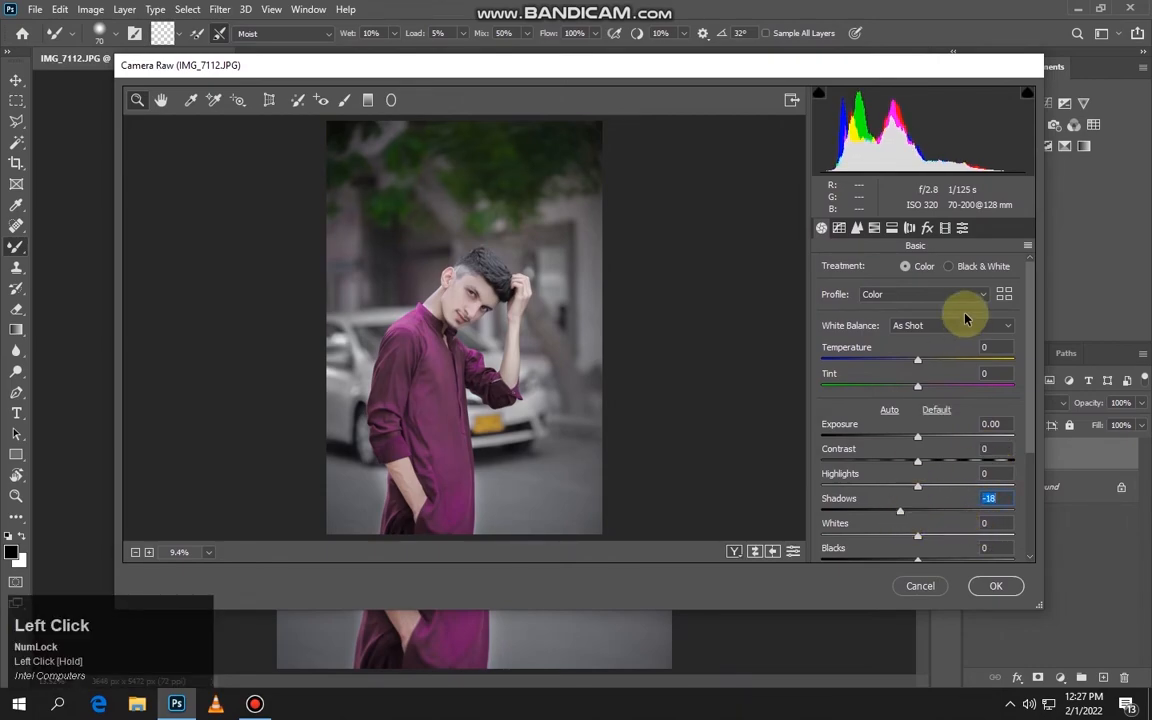
Add a post-crop vignette with amount -8, midpoint 18 and feather 61, and apply the Camera Raw filter
left_click(927, 229)
left_click_drag(910, 445, 864, 473)
left_click_drag(943, 519, 945, 518)
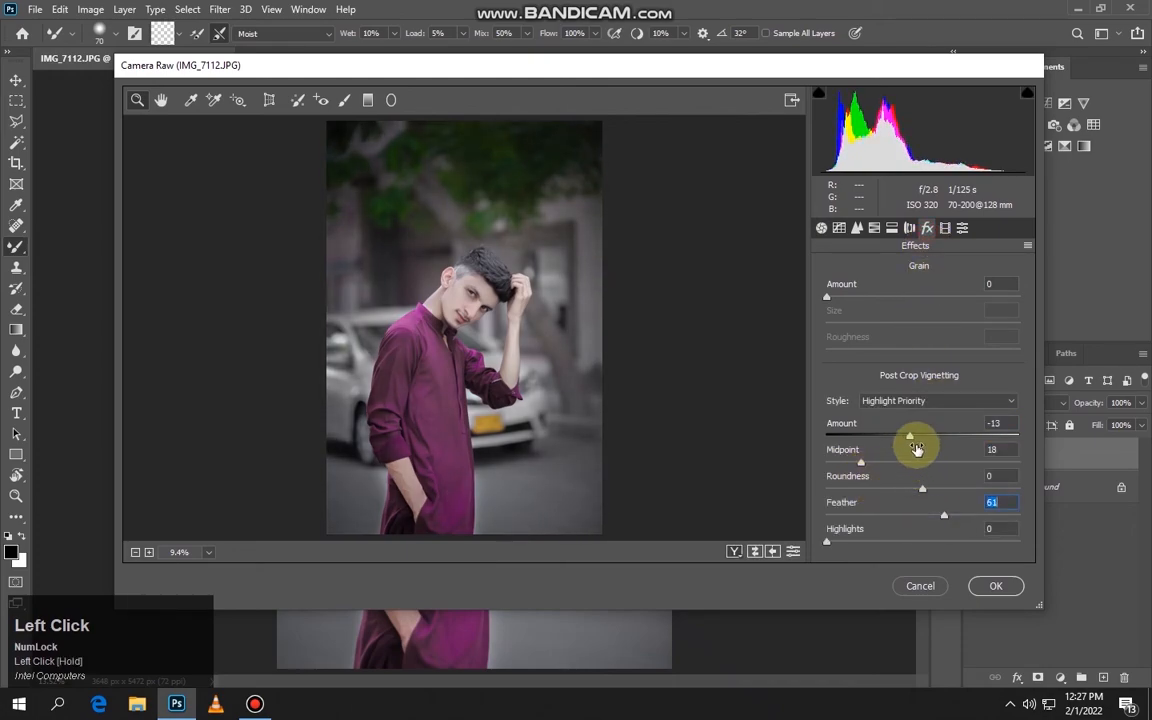
left_click_drag(912, 447, 916, 449)
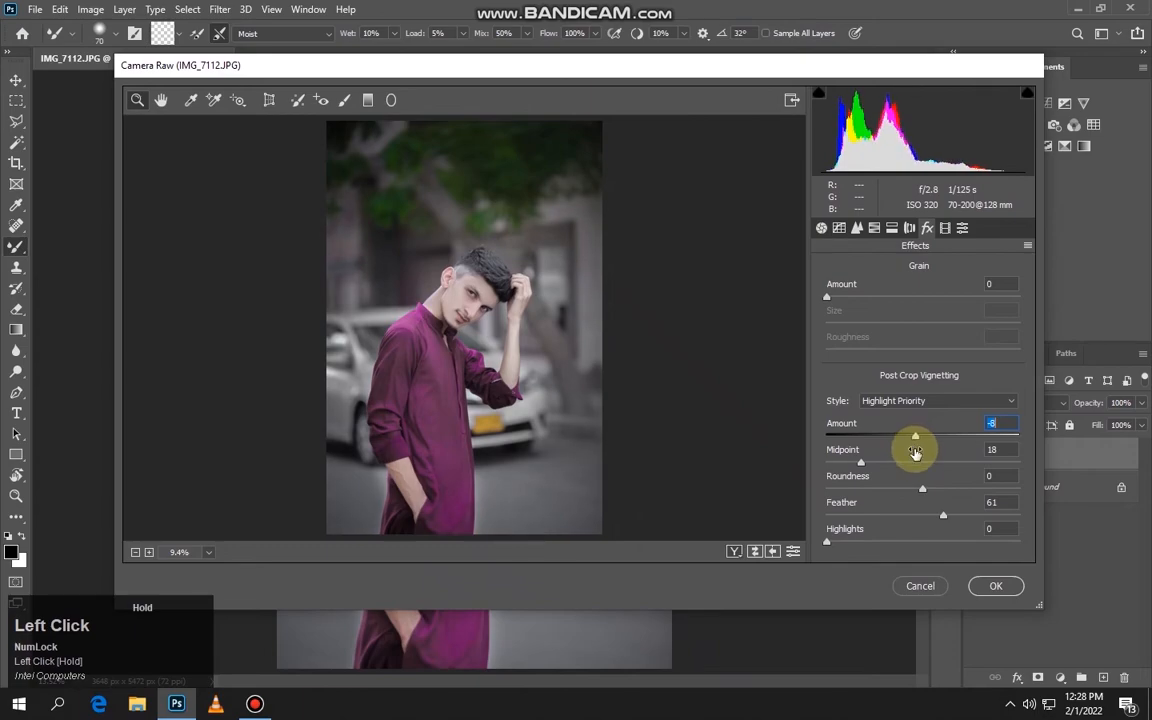
left_click(996, 586)
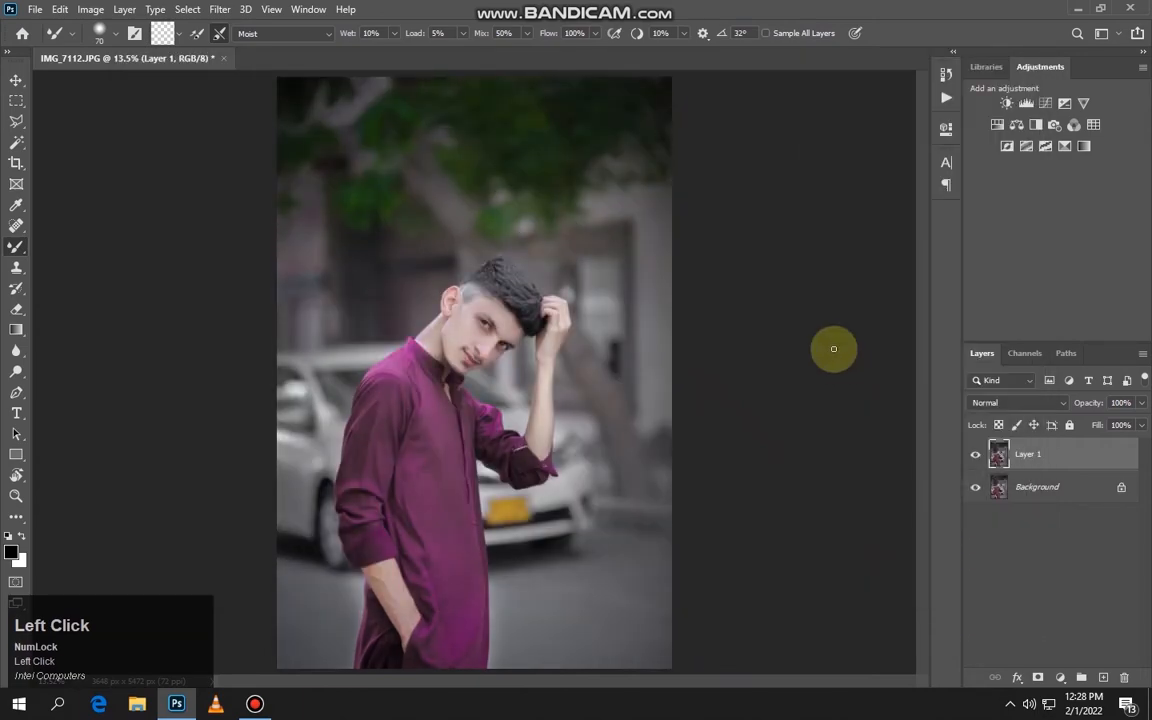
Brighten both eyes with the Dodge tool at 20 px, using the Midtones range and 50% exposure
scroll(792, 378, "down", 2)
scroll(474, 390, "up", 5)
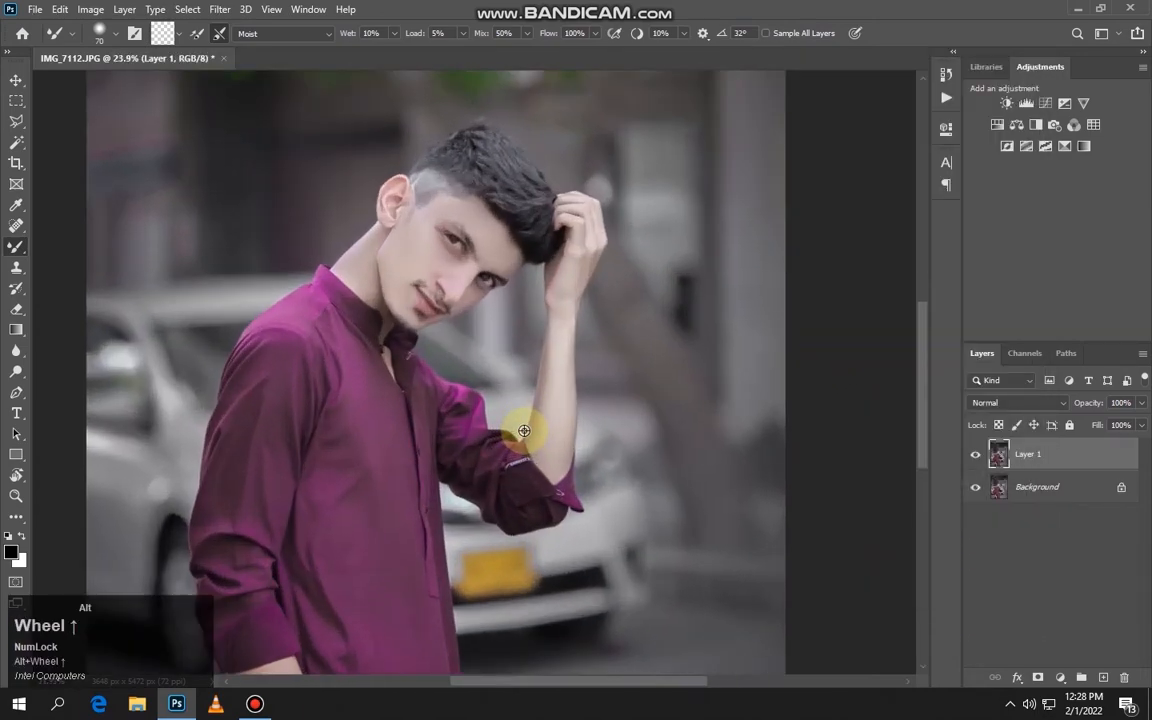
scroll(400, 224, "up", 3)
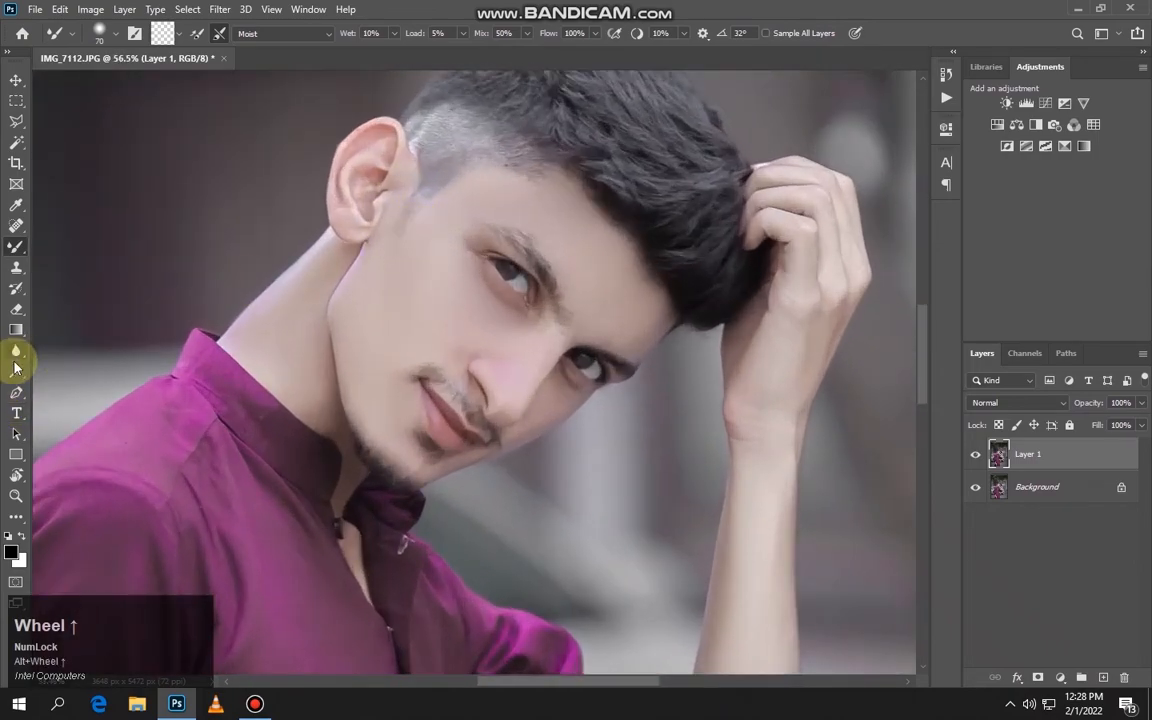
left_click(15, 370)
scroll(545, 257, "up", 4)
mouse_move(597, 309)
left_mouse_down()
mouse_move(552, 366)
mouse_move(476, 334)
left_mouse_up()
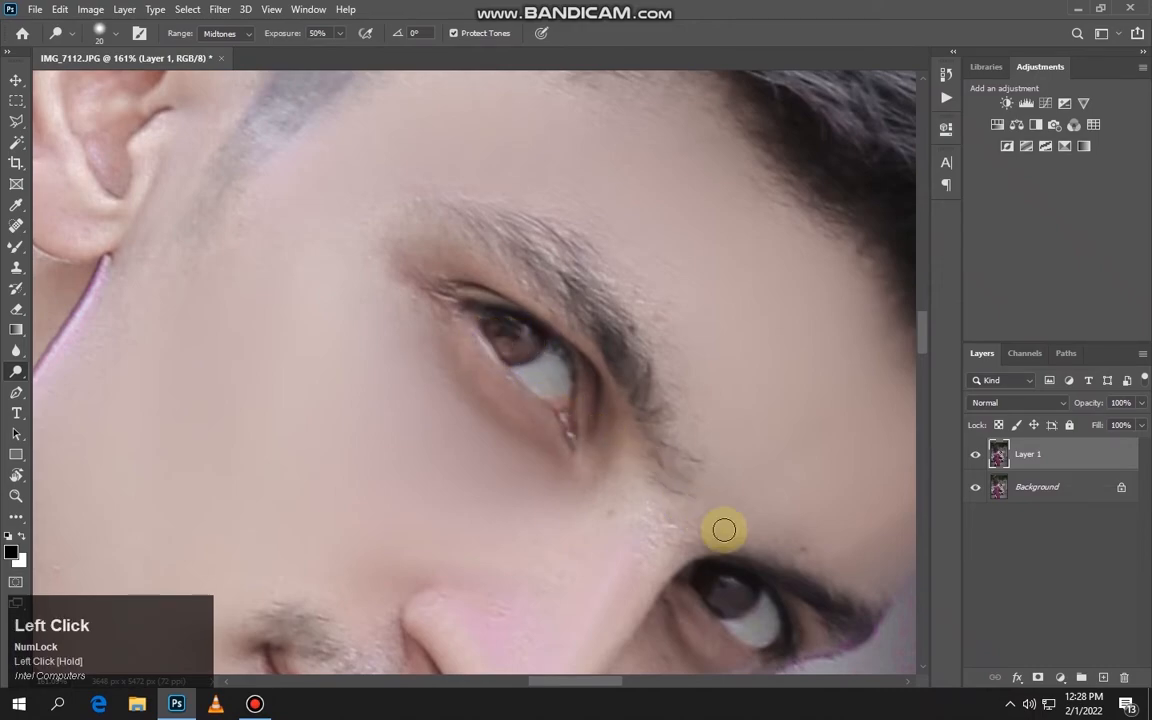
left_click_drag(720, 527, 676, 416)
left_click_drag(677, 491, 641, 489)
key("super")
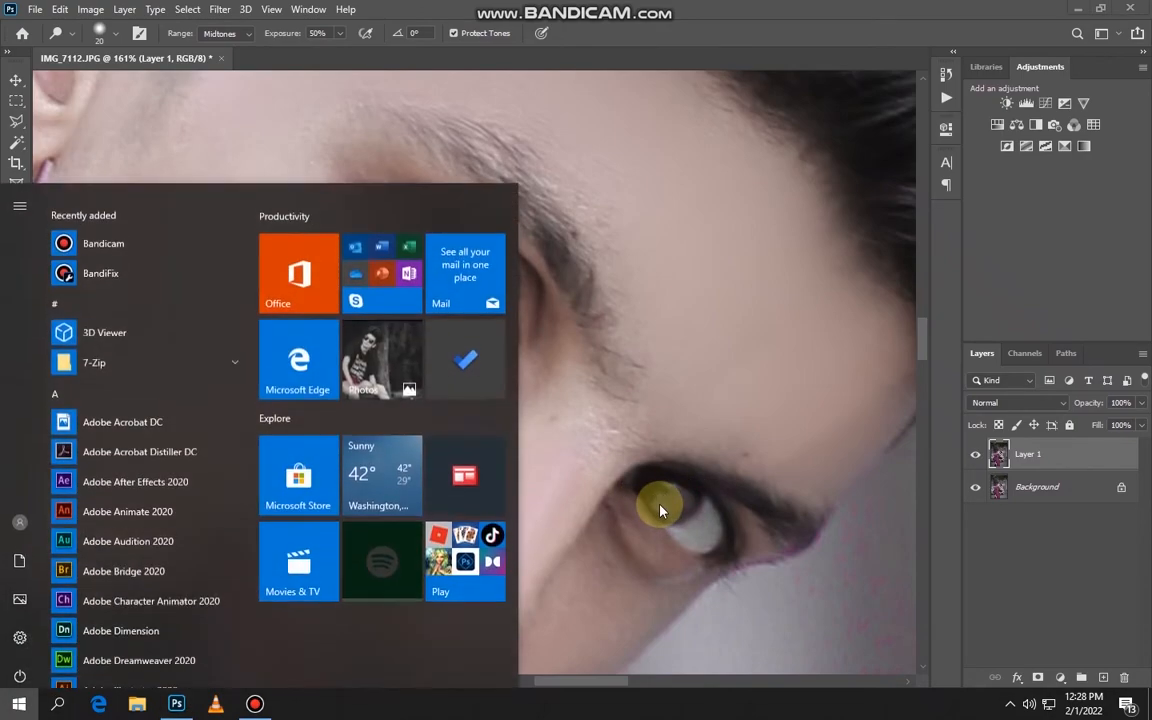
scroll(620, 430, "down", 3)
key("space")
left_click(650, 387)
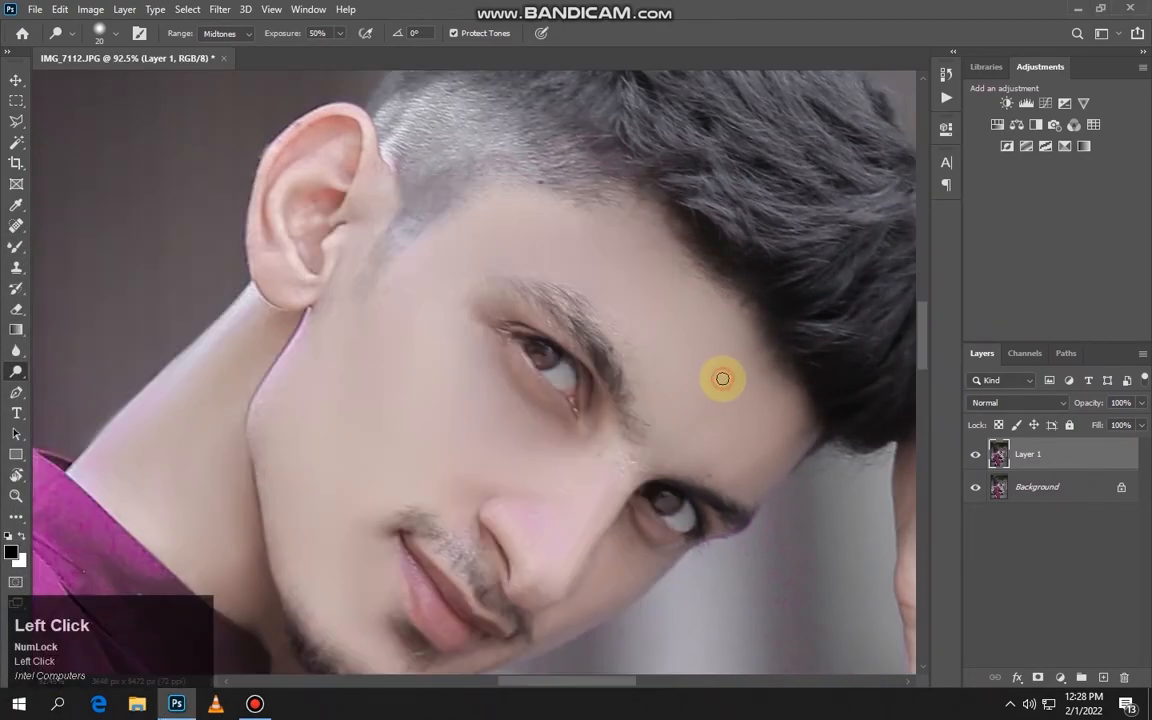
Lower the fill of Layer 1 to 75% and merge the visible layers
scroll(664, 389, "down", 1)
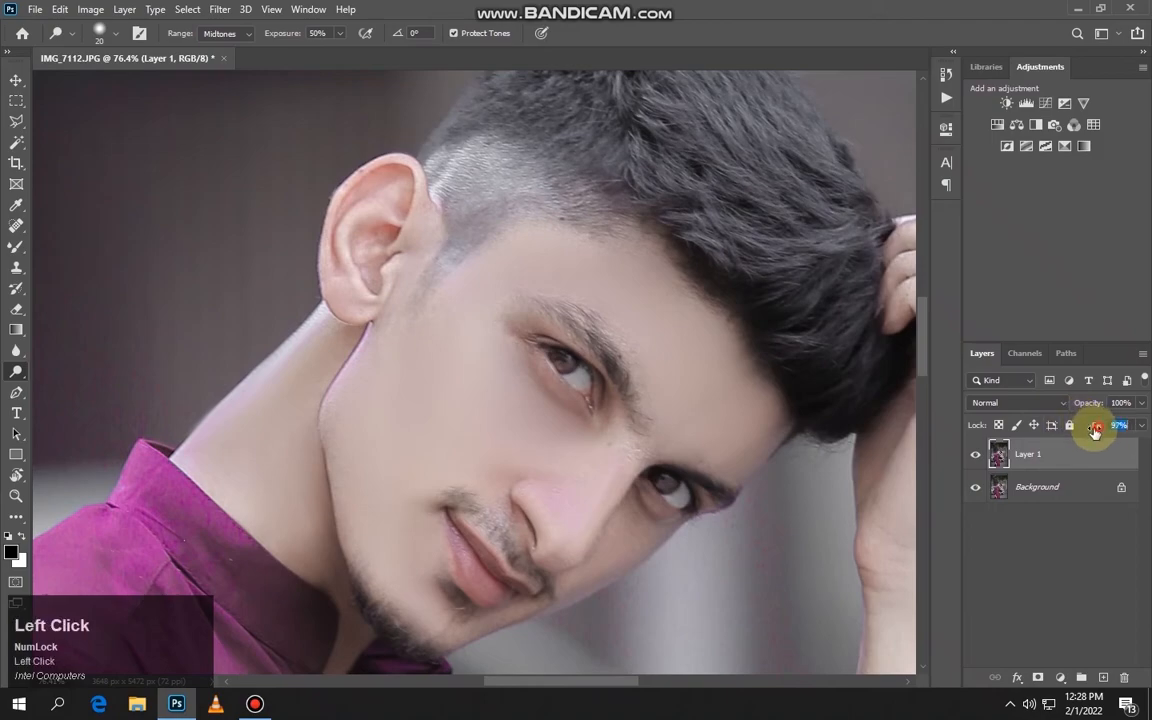
mouse_move(1078, 433)
left_mouse_down()
mouse_move(1009, 428)
mouse_move(1086, 430)
left_mouse_up()
scroll(663, 411, "down", 6)
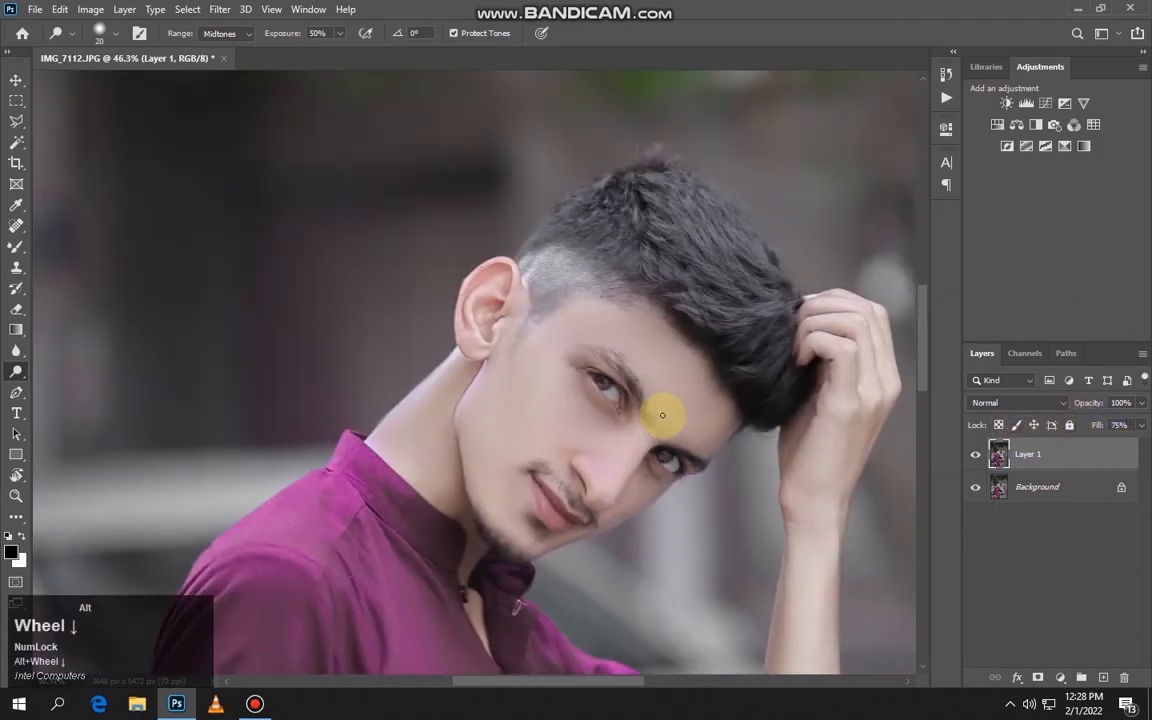
key("ctrl+shift+e")
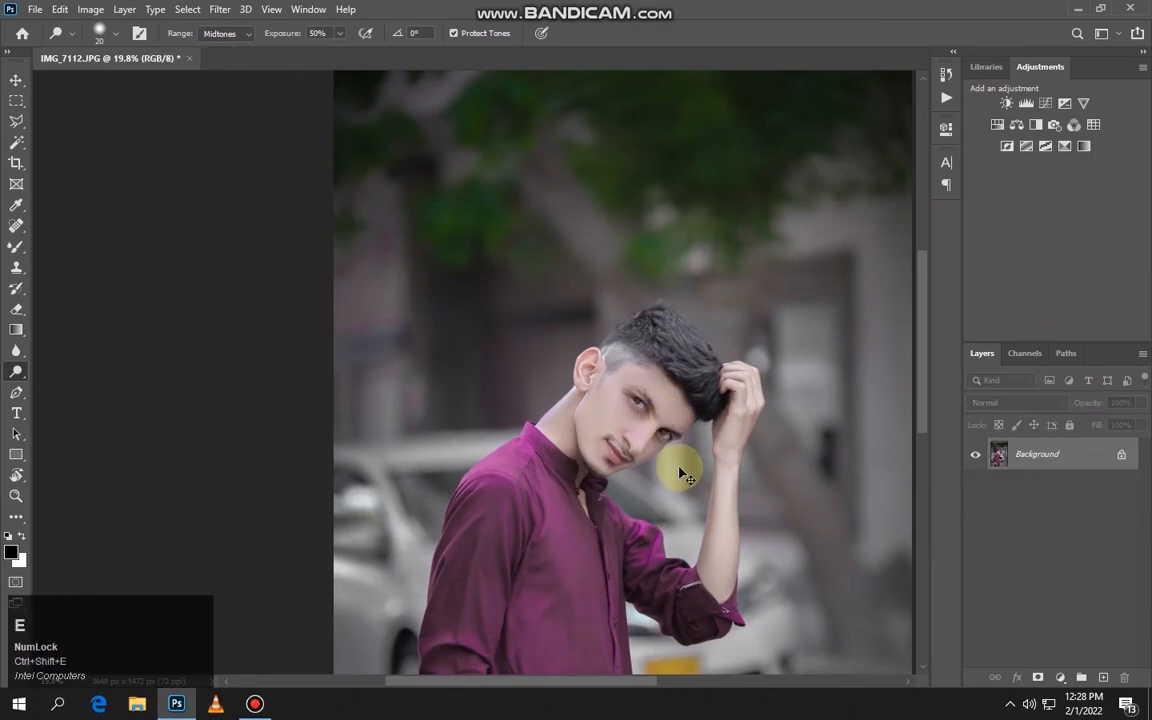
Save the image to the Desktop as a JPEG named IMG_7112 1 with quality 12 and the Baseline ("Standard") format
scroll(680, 448, "down", 1)
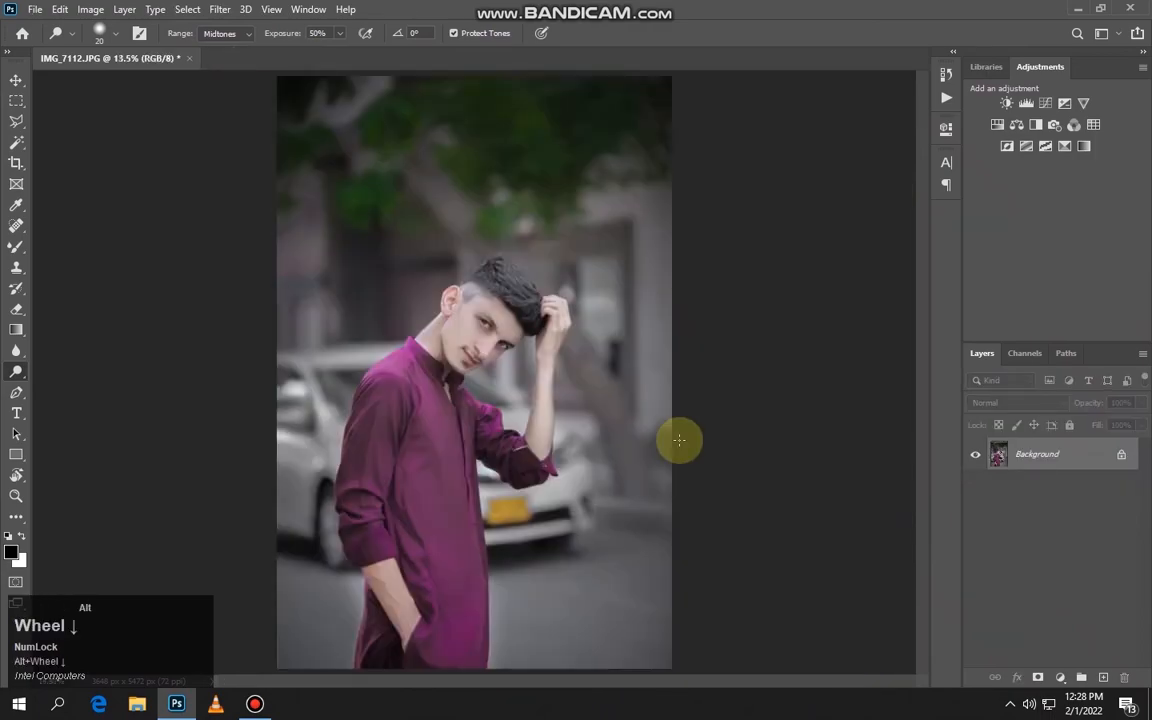
key("ctrl+shift+s")
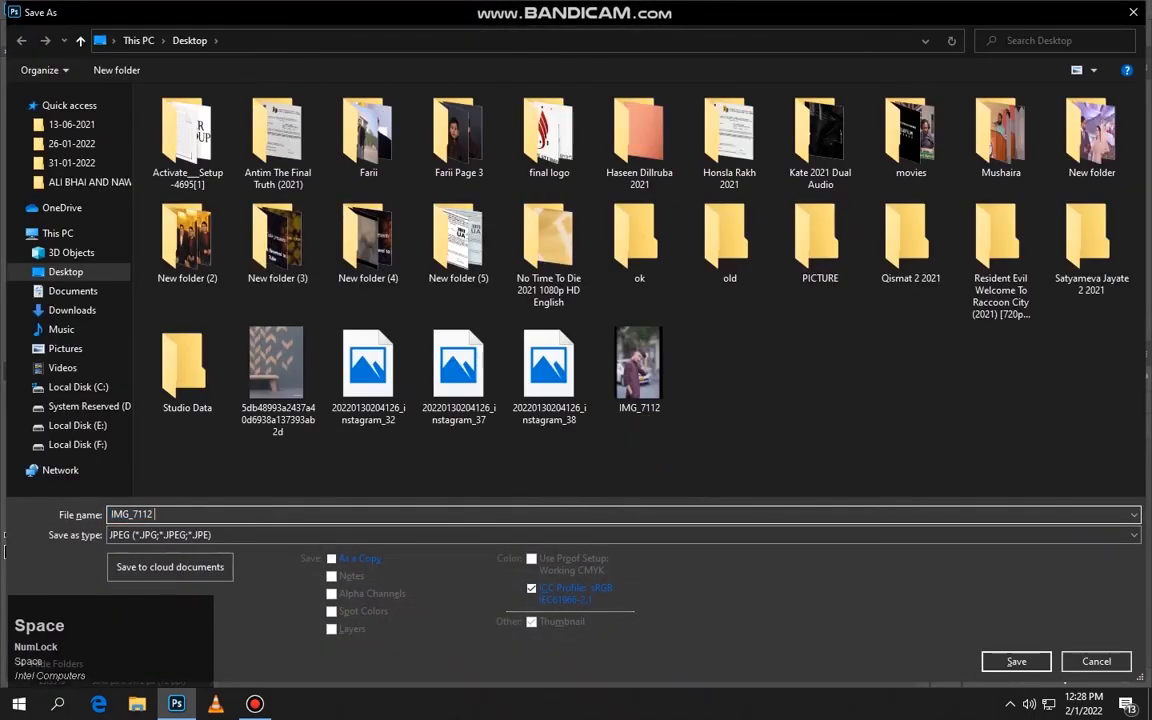
type("1")
key("Return")
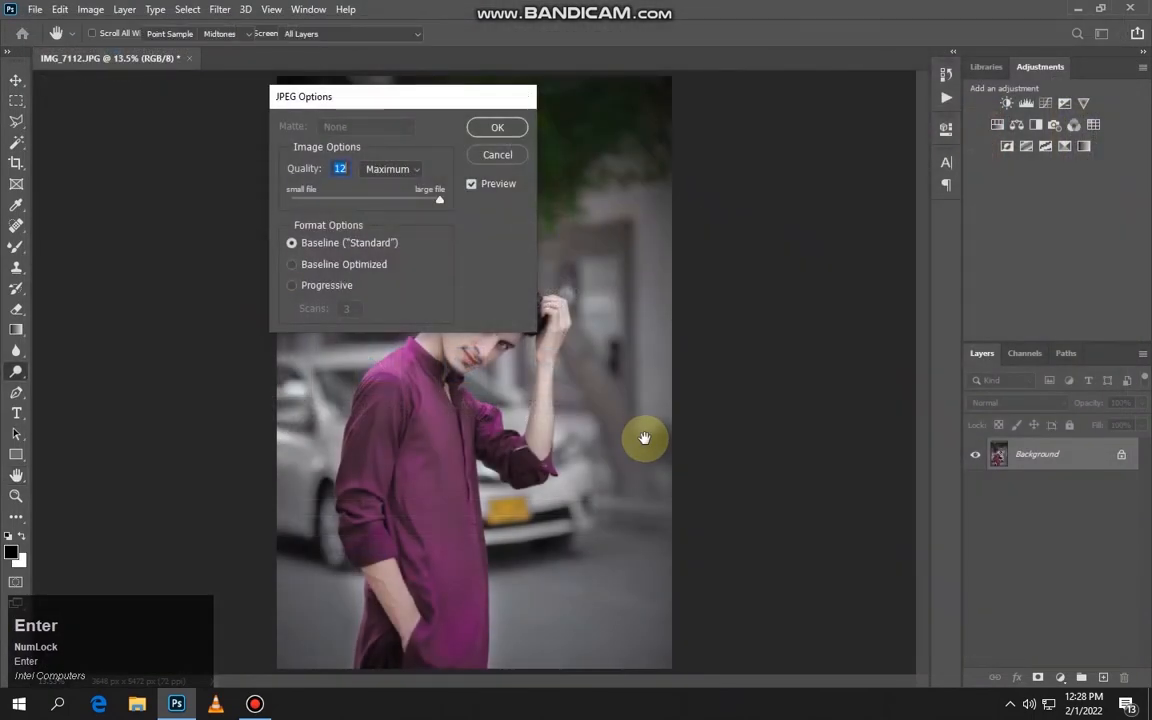
key("Return")
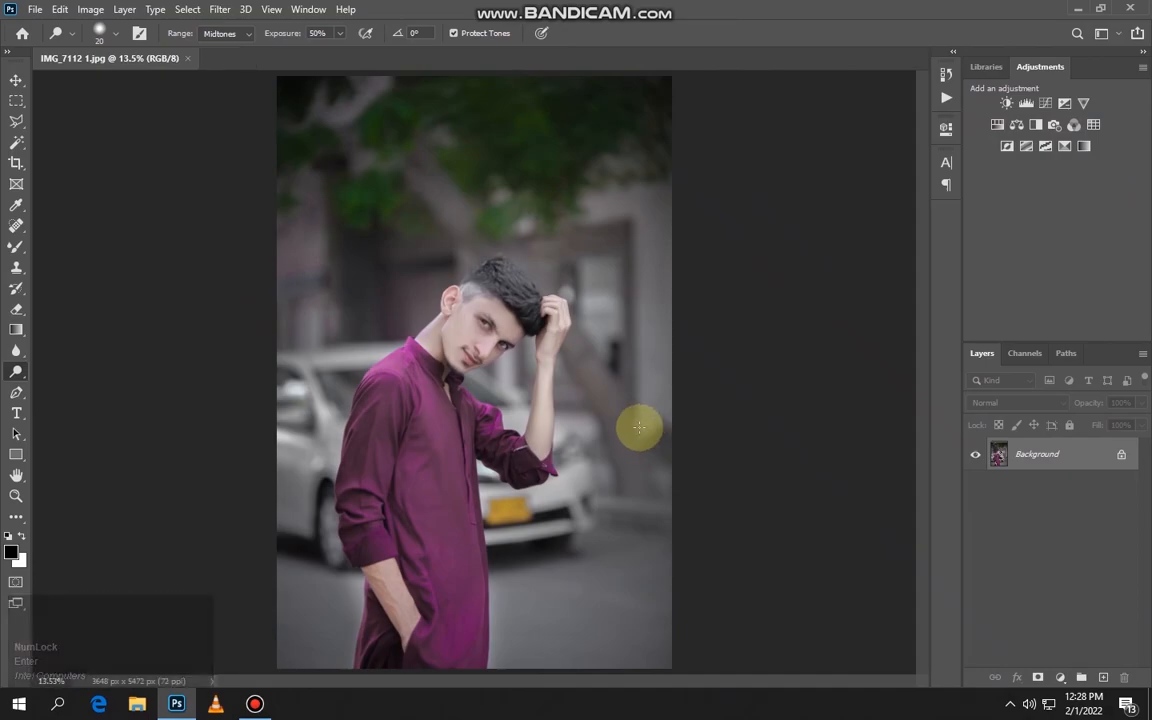